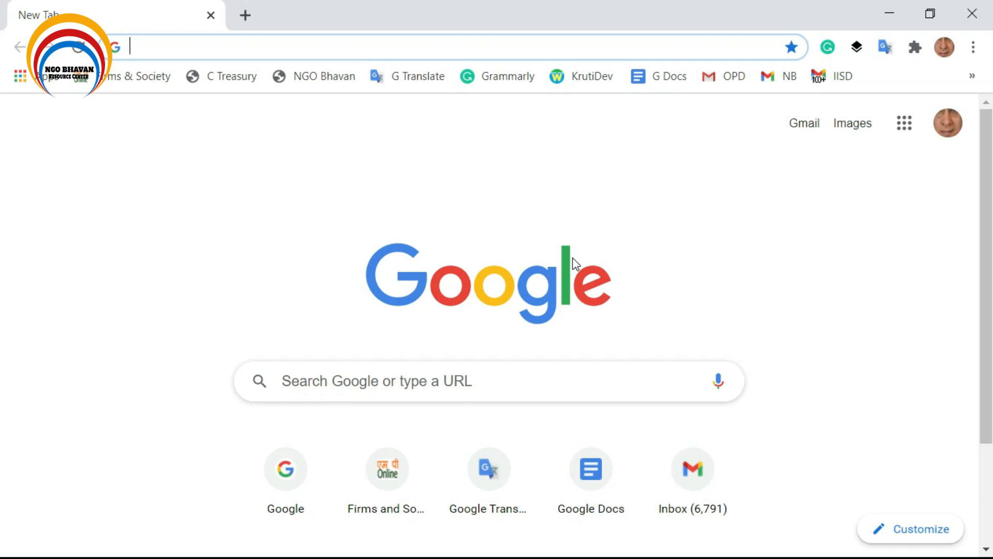
# Search Google for 'department of chemicals & petrochemicals' using the address-bar suggestion.
pyautogui.click(382, 52)
pyautogui.write('de')
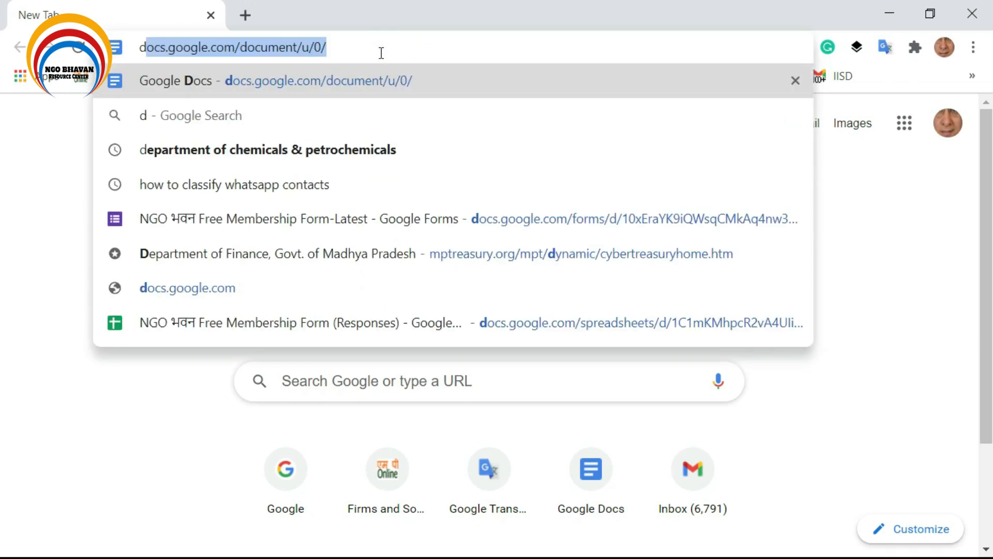
pyautogui.write('partm')
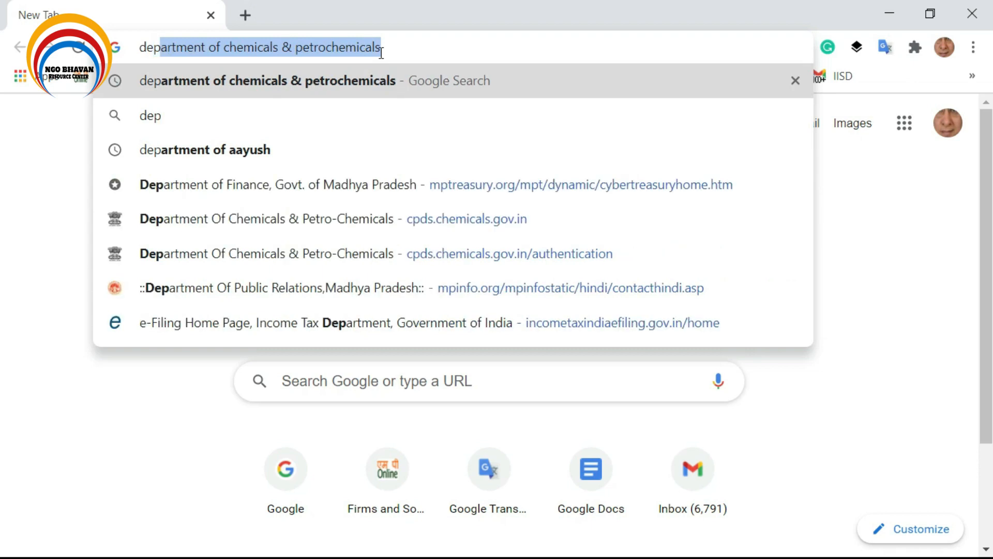
pyautogui.write('ent')
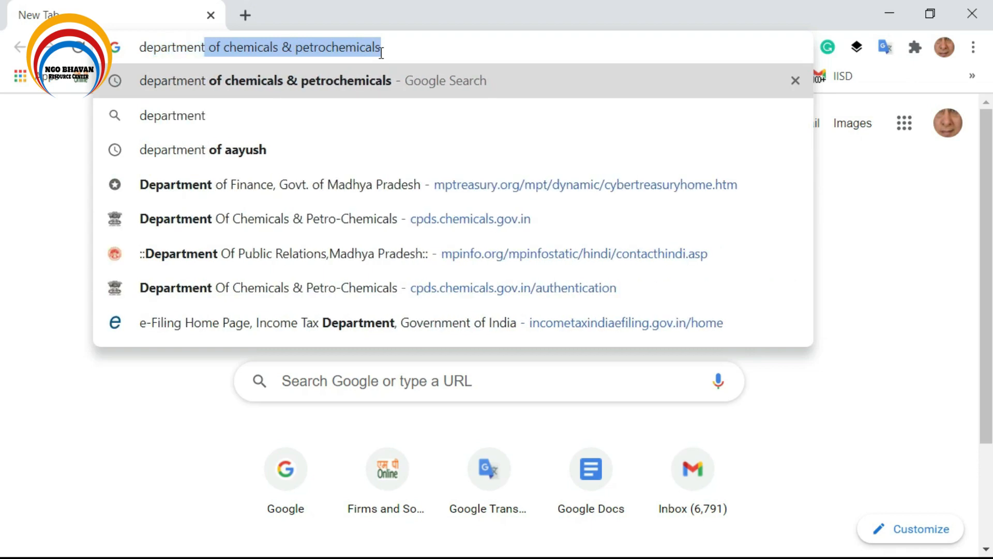
pyautogui.press('Delete')
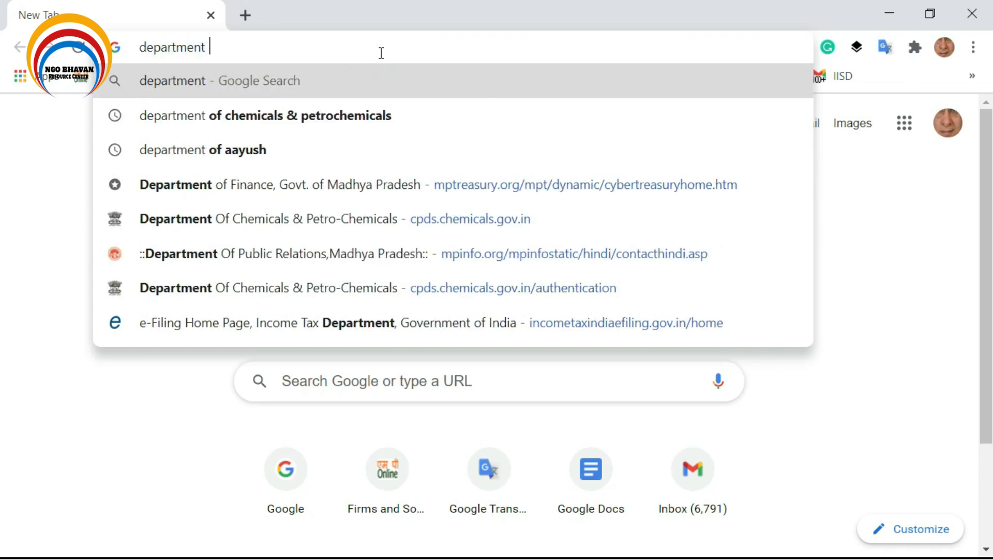
pyautogui.click(364, 114)
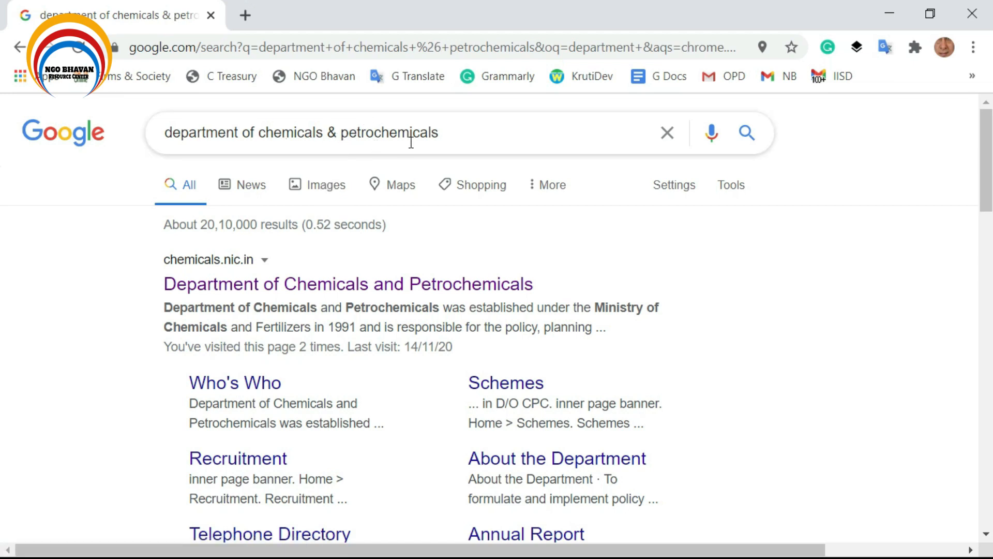
# Open chemicals.nic.in's Chemicals Promotion Development Scheme page and scroll to the Online Portal for CPDS link.
pyautogui.click(299, 287)
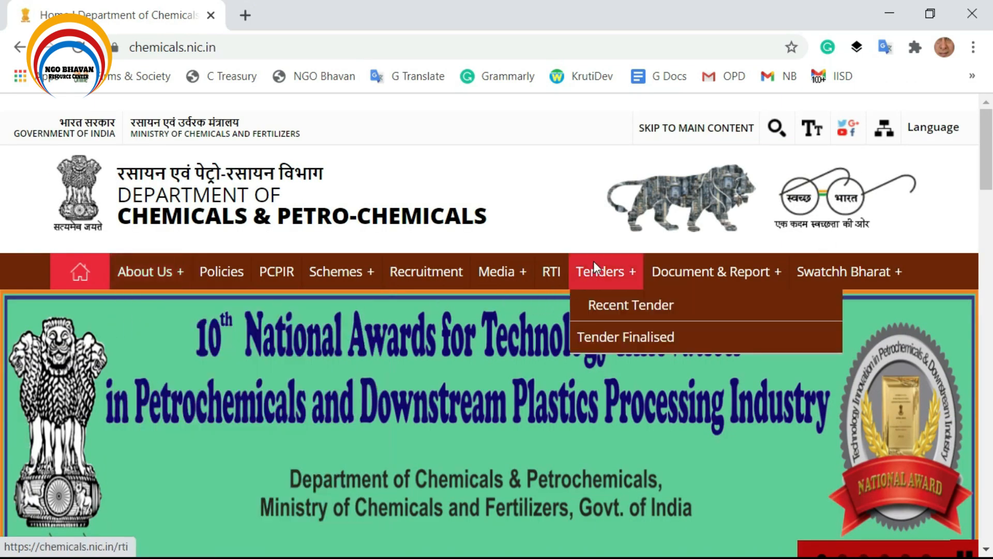
pyautogui.moveTo(362, 266)
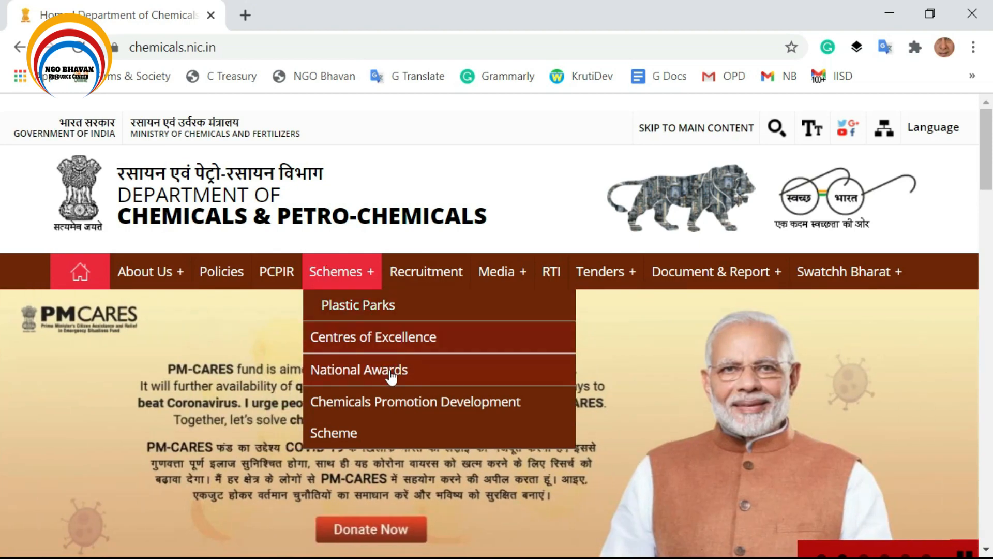
pyautogui.click(384, 405)
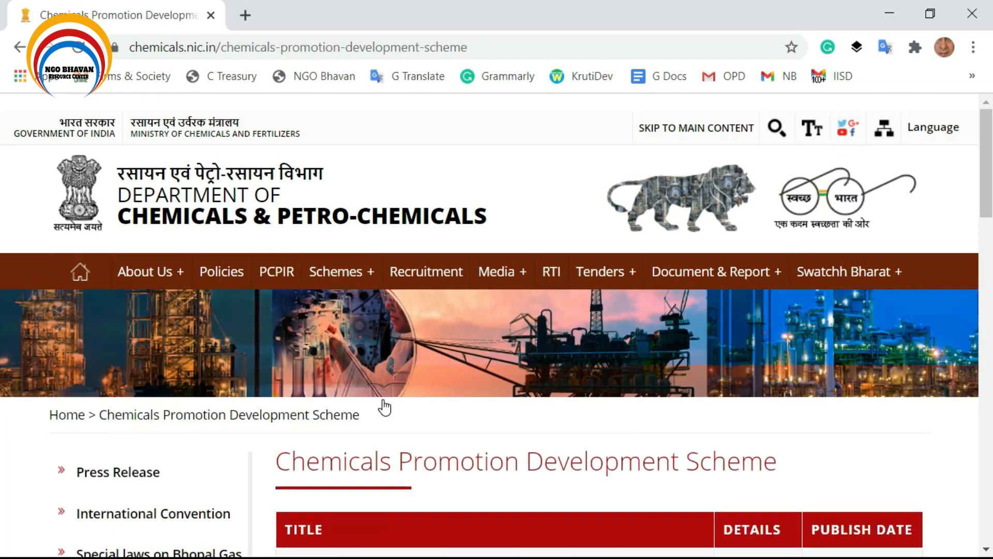
pyautogui.scroll(-5, 370, 411)
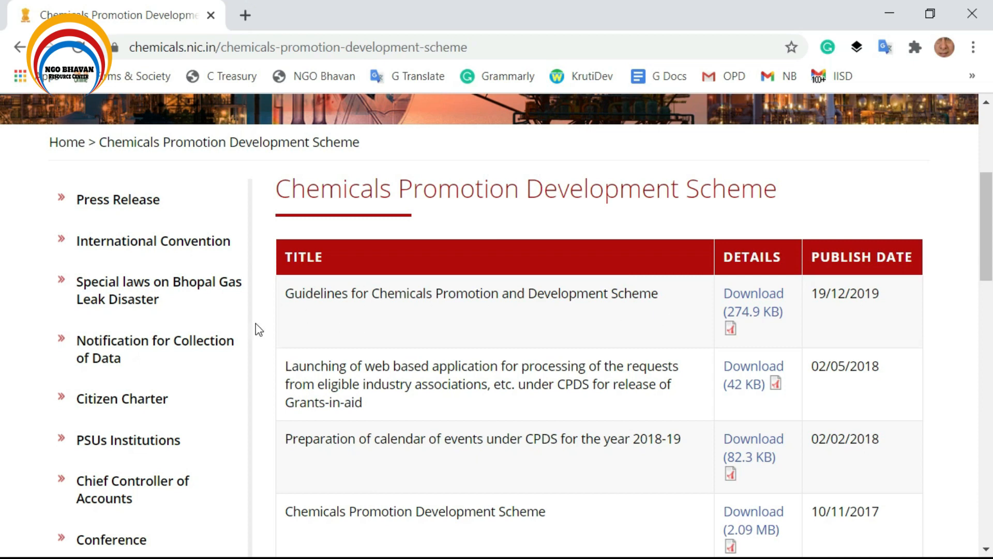
pyautogui.scroll(-2, 292, 360)
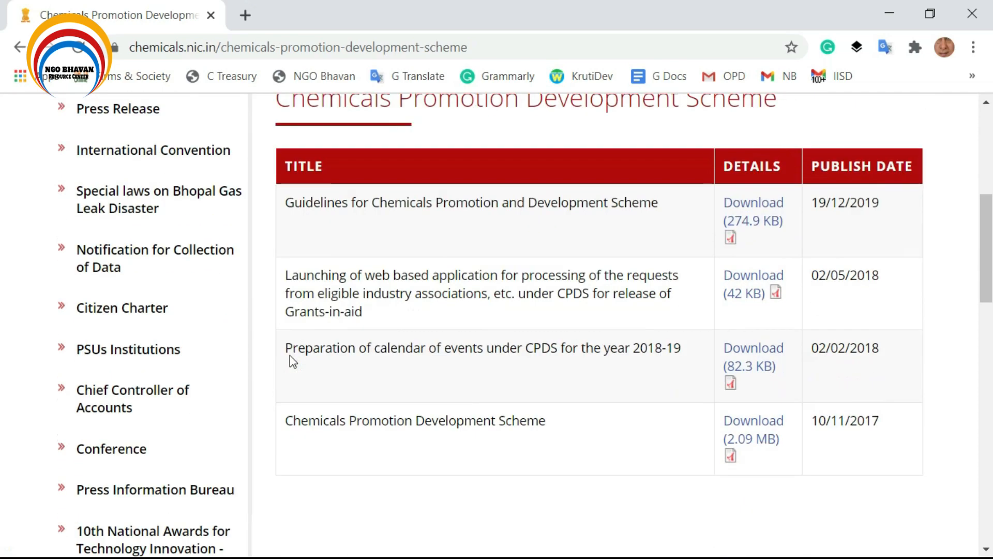
pyautogui.scroll(-6, 290, 357)
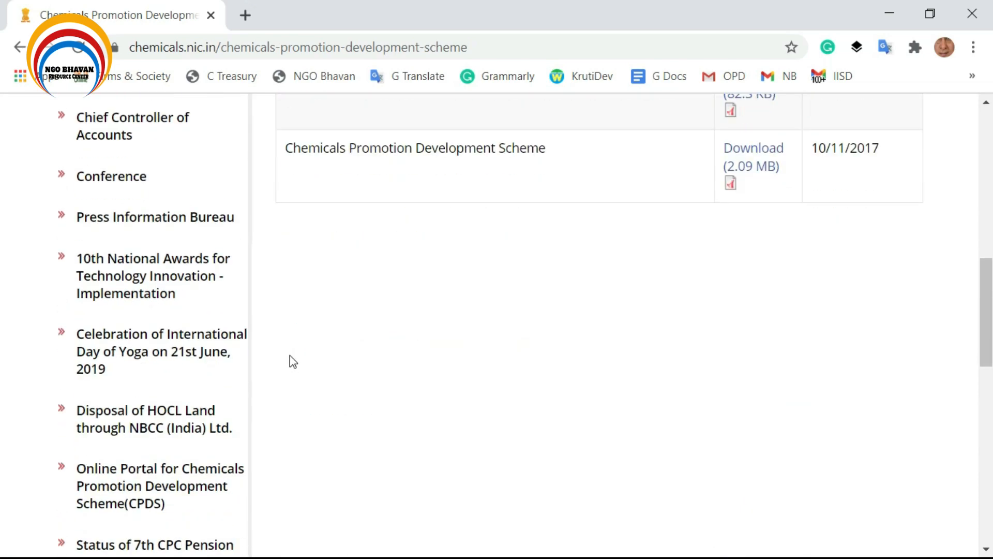
pyautogui.scroll(-2, 308, 366)
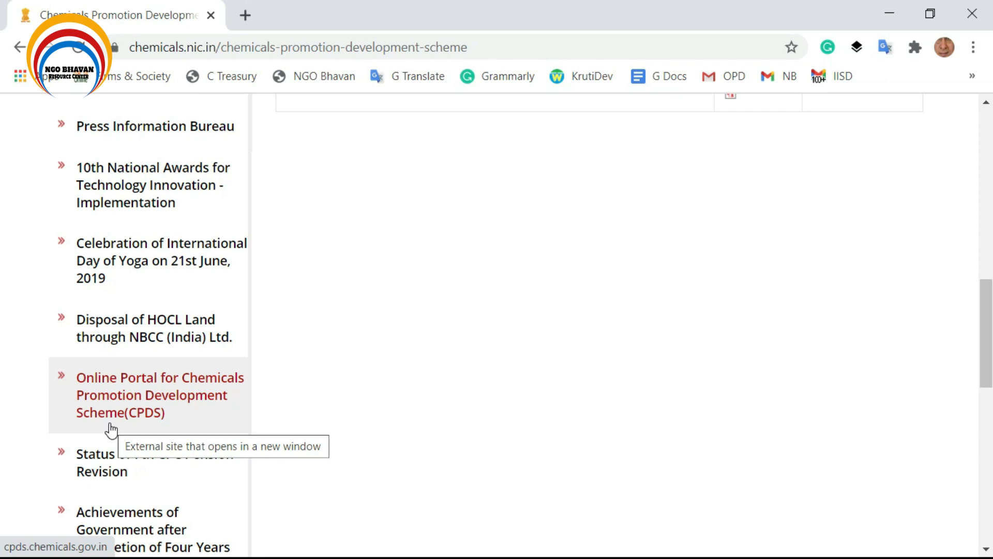
# Open the CPDS online portal in a new tab, accept the Important Note, and return to NGO Registration.
pyautogui.click(115, 381)
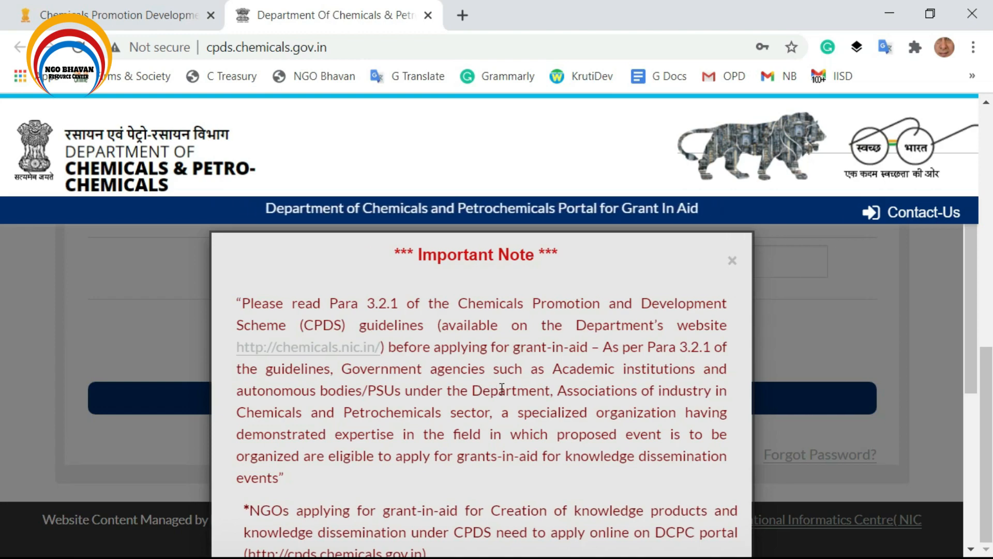
pyautogui.scroll(-5, 506, 392)
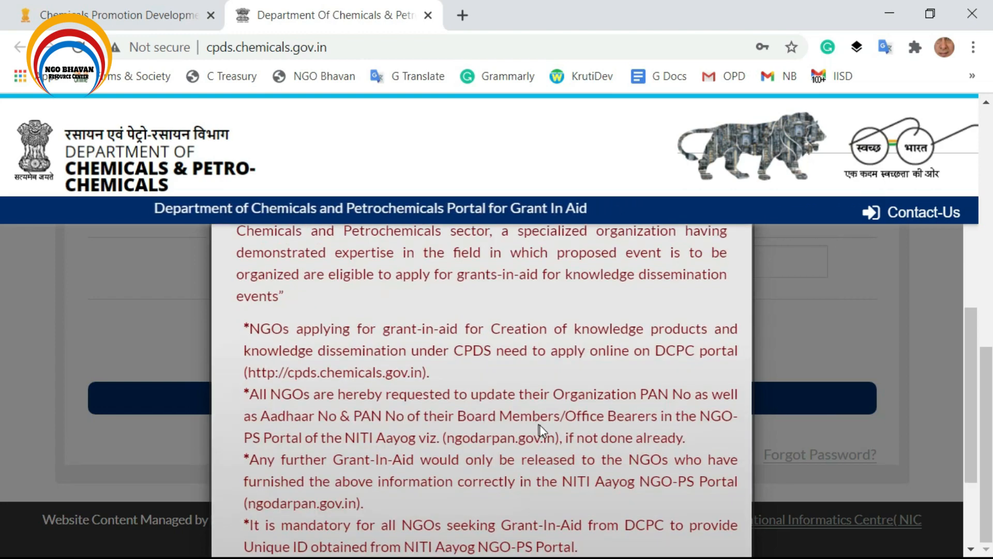
pyautogui.click(505, 499)
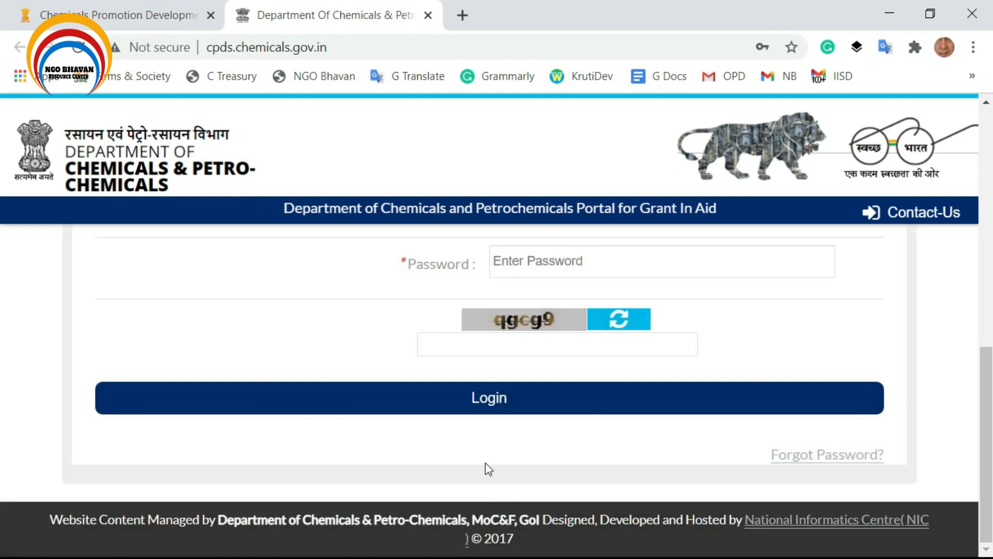
pyautogui.scroll(3, 485, 465)
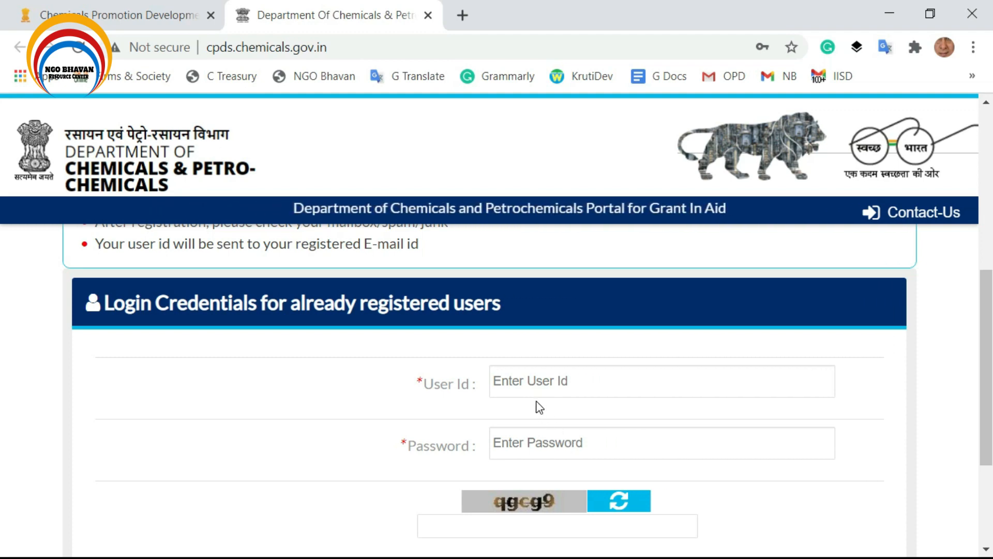
pyautogui.scroll(6, 550, 434)
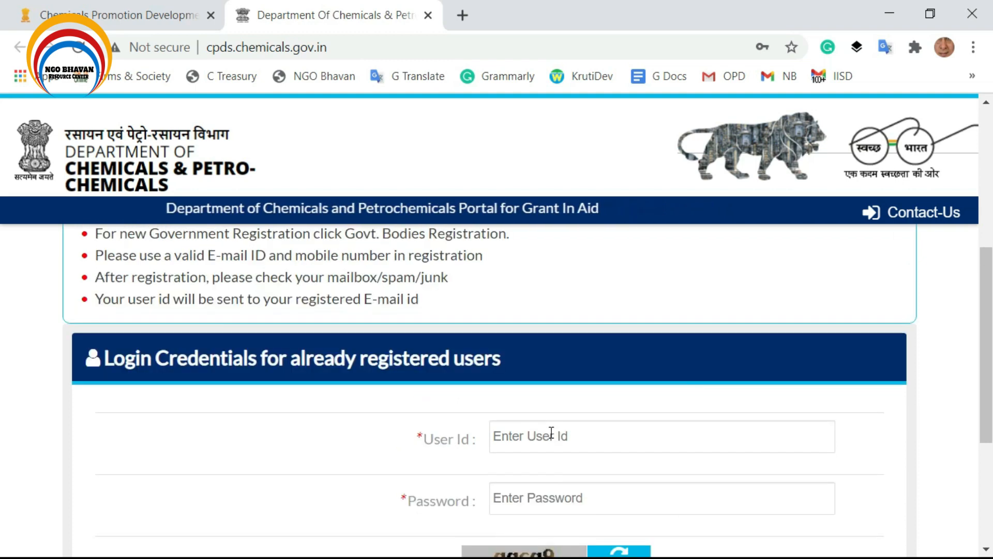
pyautogui.scroll(1, 517, 447)
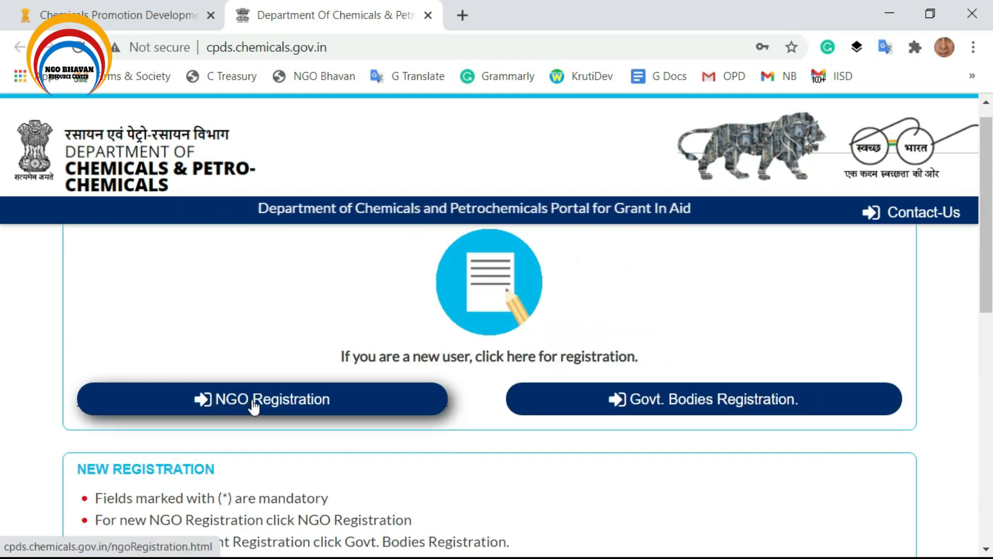
# Begin NGO Registration, entering the NGO ID, PAN number and the lowercase captcha code.
pyautogui.click(253, 407)
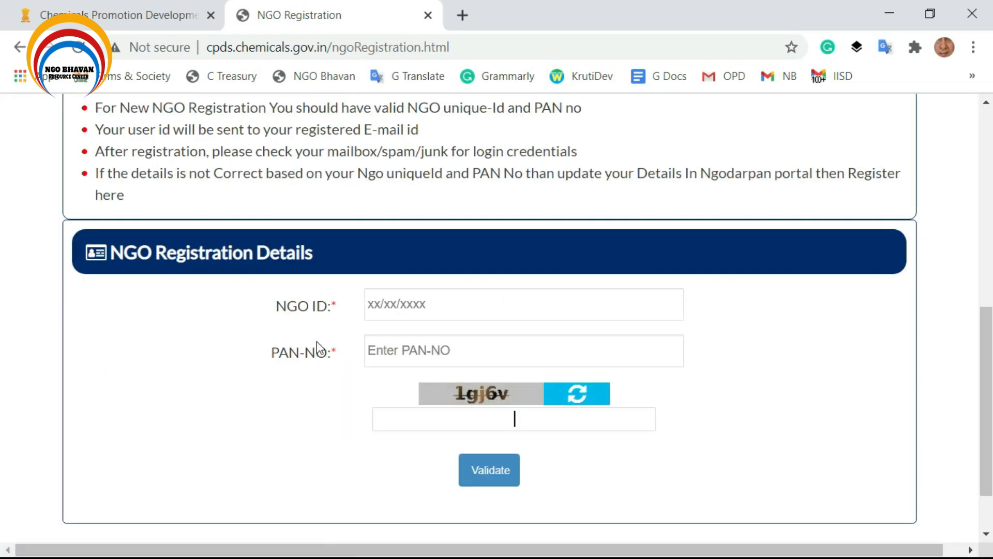
pyautogui.click(417, 304)
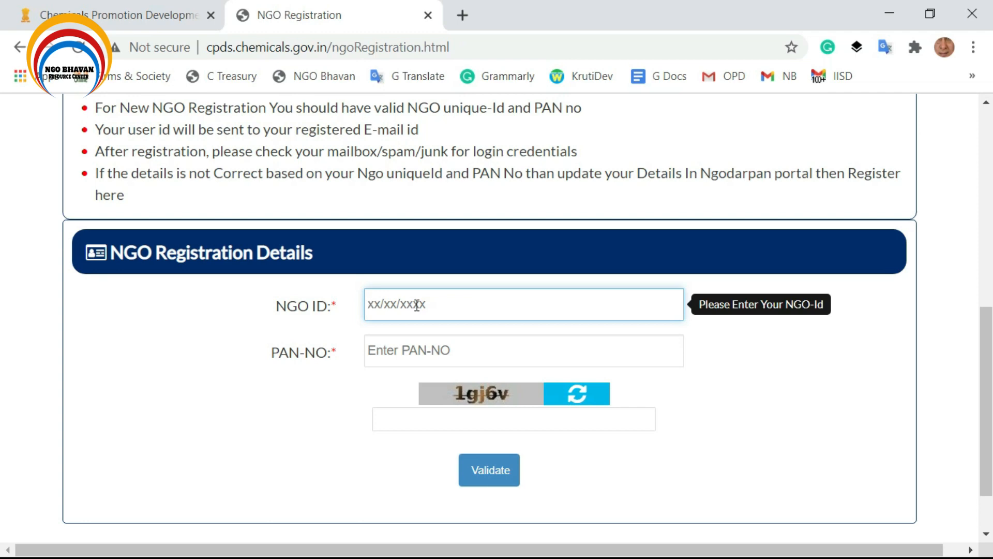
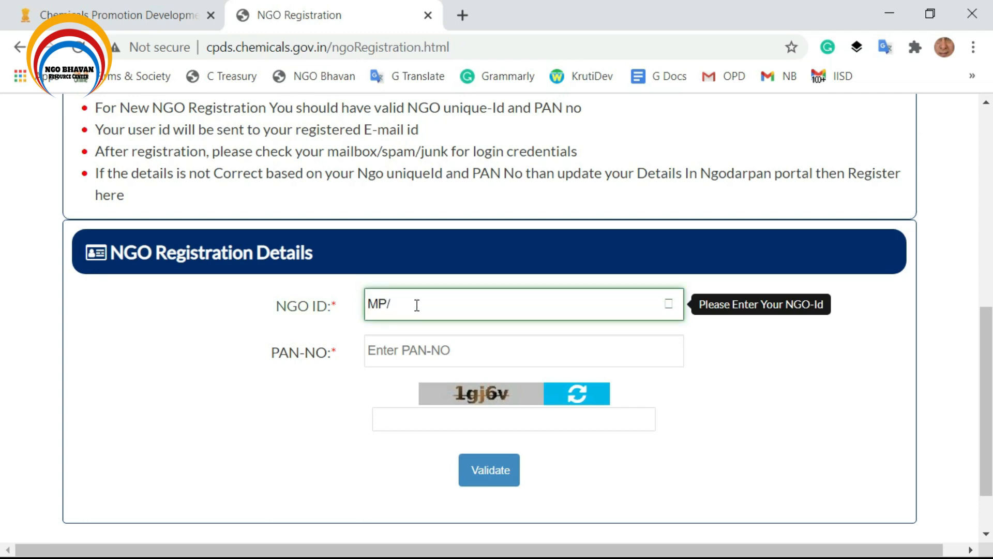
pyautogui.click(414, 350)
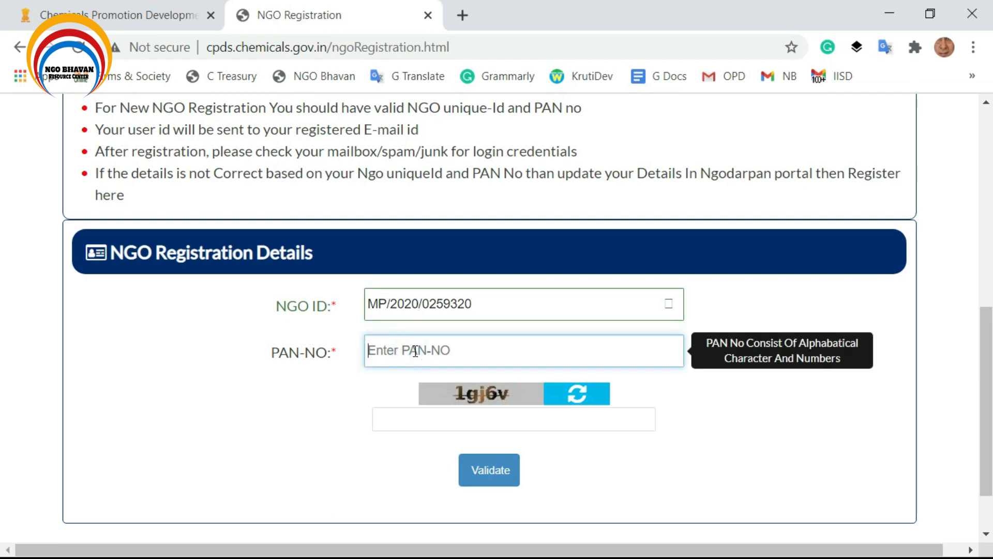
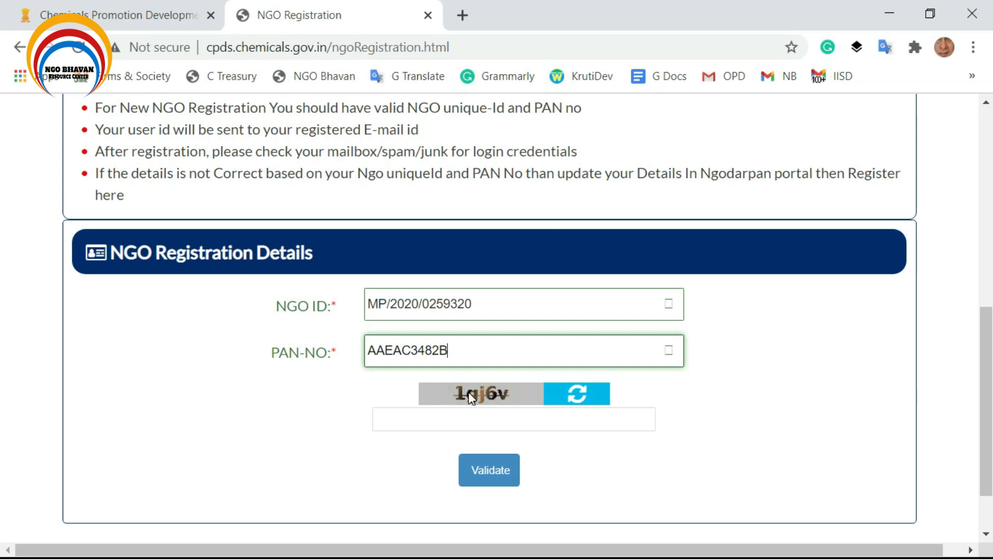
pyautogui.click(474, 414)
pyautogui.write('1')
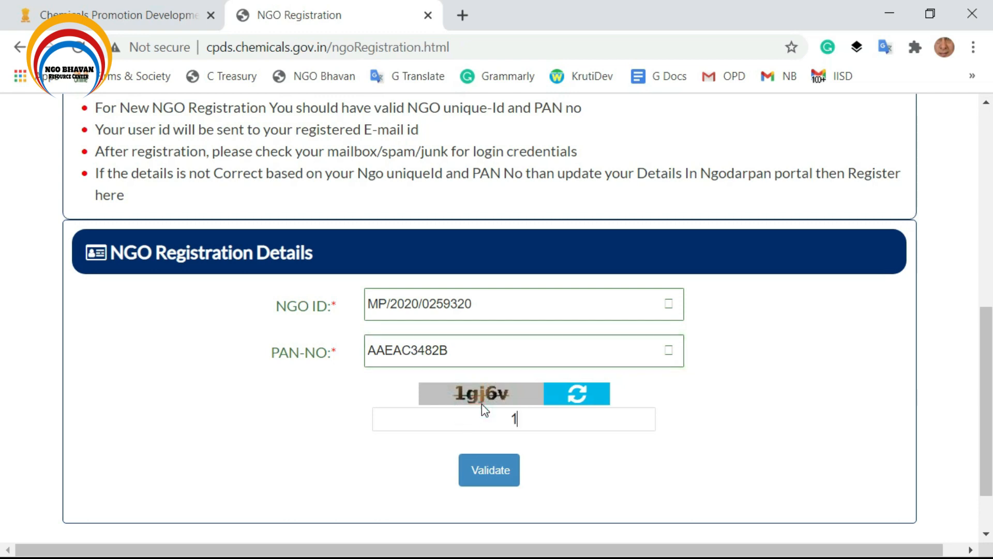
pyautogui.write('GJ6V')
pyautogui.press('BackSpace')
pyautogui.press('BackSpace')
pyautogui.press('BackSpace')
pyautogui.press('BackSpace')
pyautogui.write('gj6v')
# Validate the NGO ID and PAN, then view the fetched NGO's contact details.
pyautogui.click(492, 470)
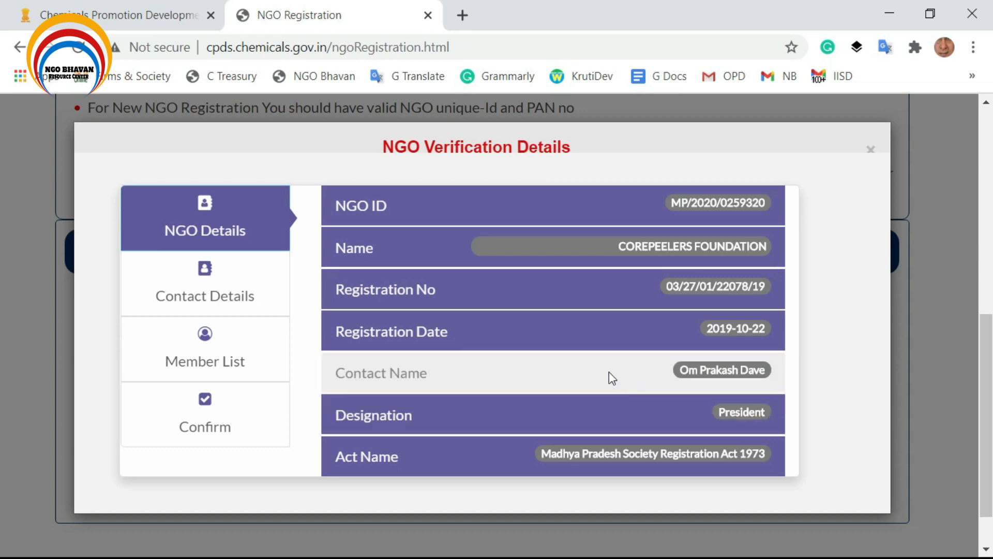
pyautogui.scroll(-2, 223, 317)
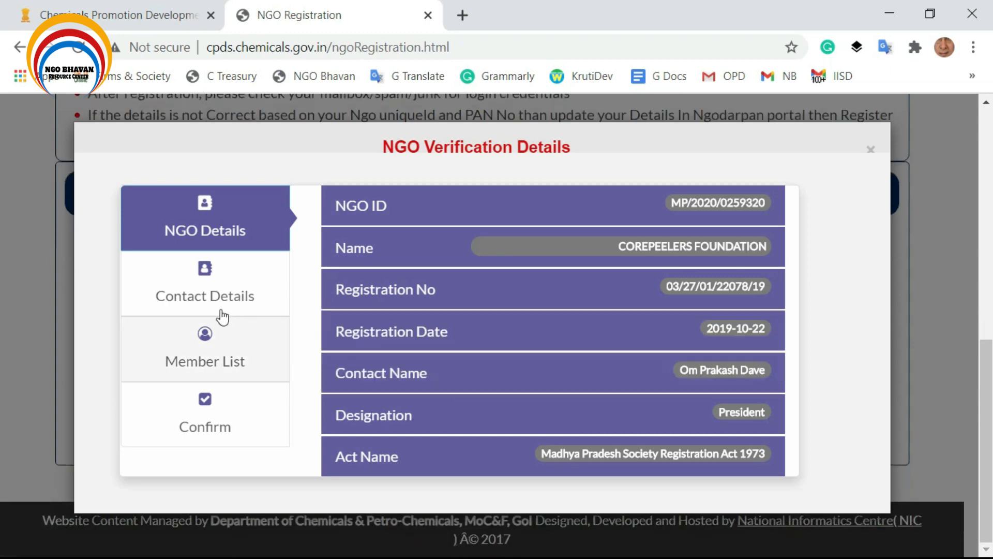
pyautogui.click(203, 289)
pyautogui.scroll(-2, 682, 344)
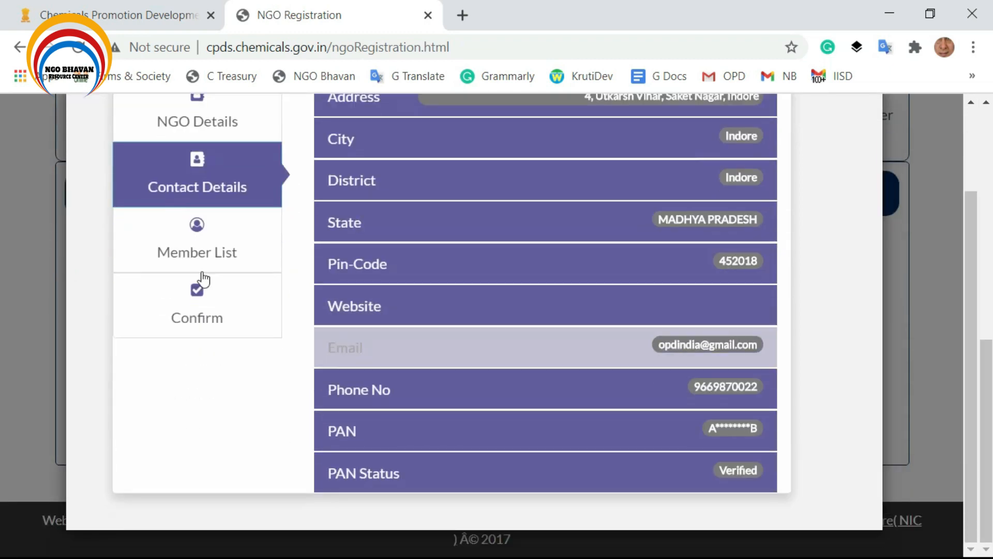
# Review the NGO's member list and contact details, then go to the Confirm step.
pyautogui.click(195, 249)
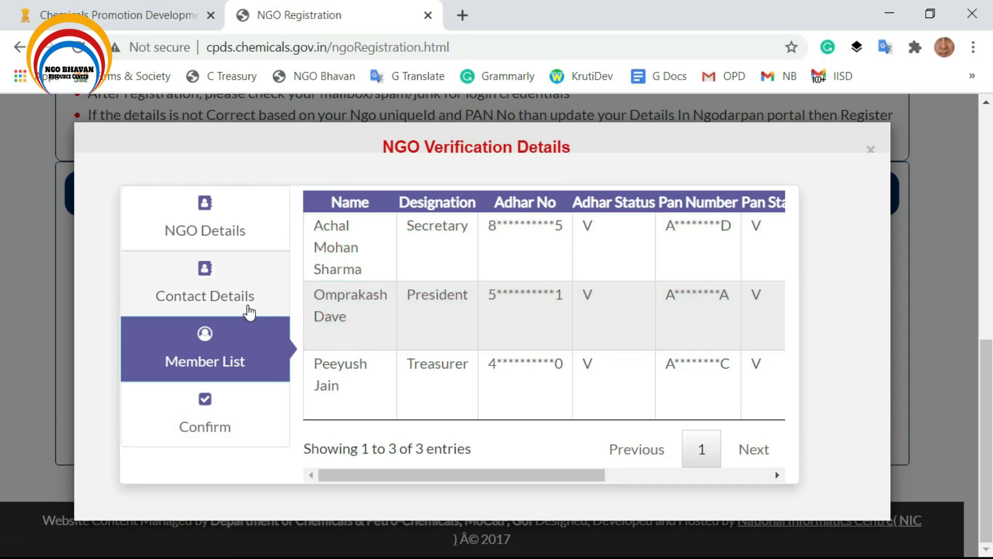
pyautogui.click(206, 272)
pyautogui.click(203, 357)
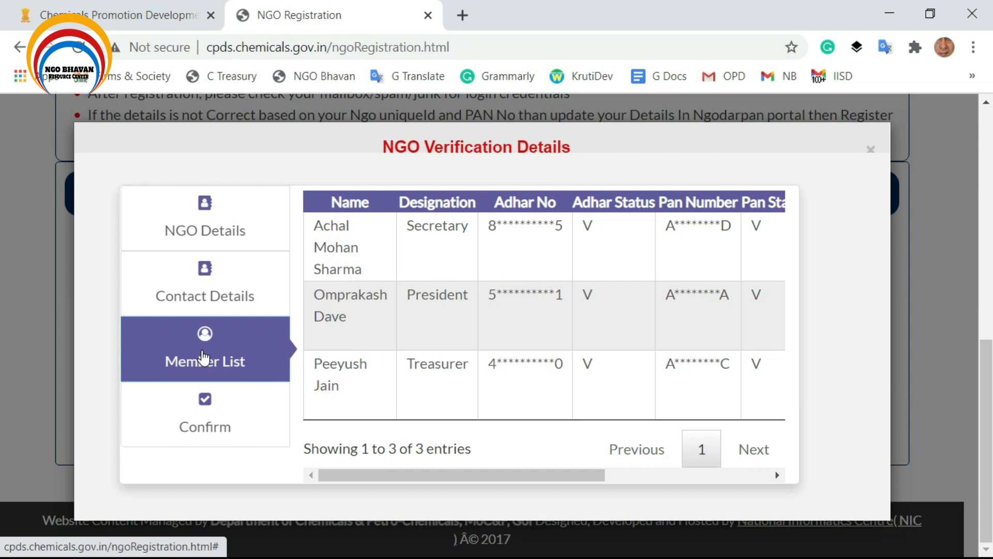
pyautogui.click(214, 416)
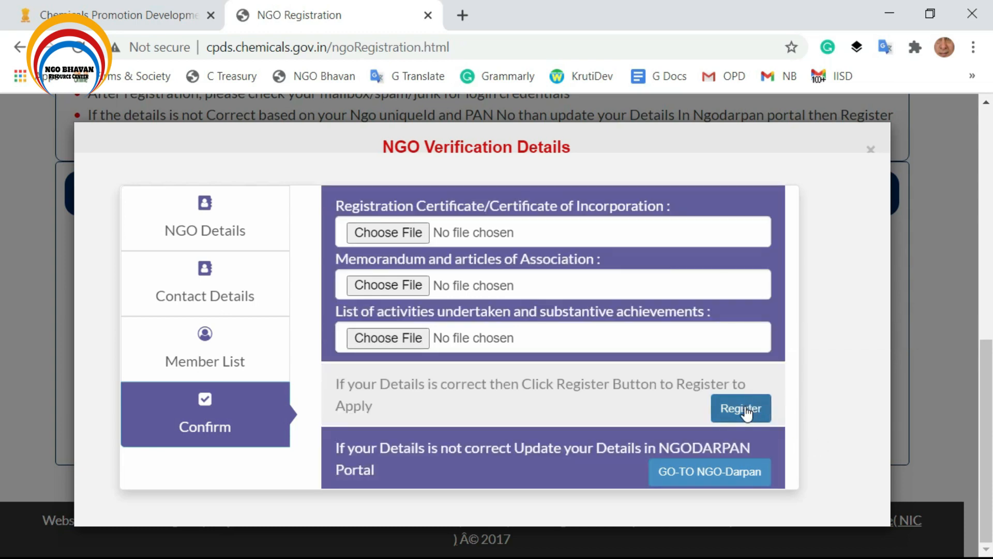
# Try Register, then close the verification dialog after the missing-upload warnings and scroll to User Login.
pyautogui.click(745, 412)
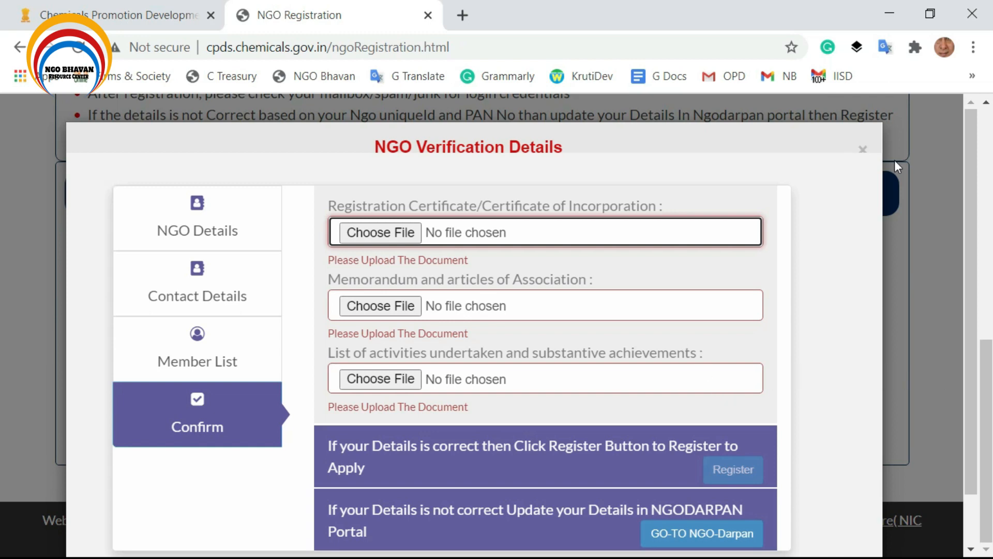
pyautogui.click(862, 154)
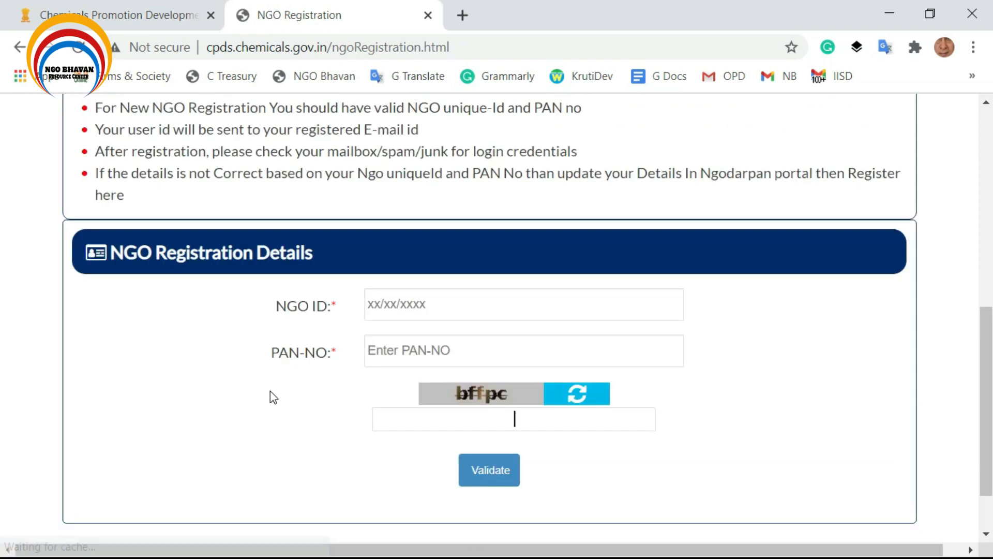
pyautogui.scroll(7, 275, 383)
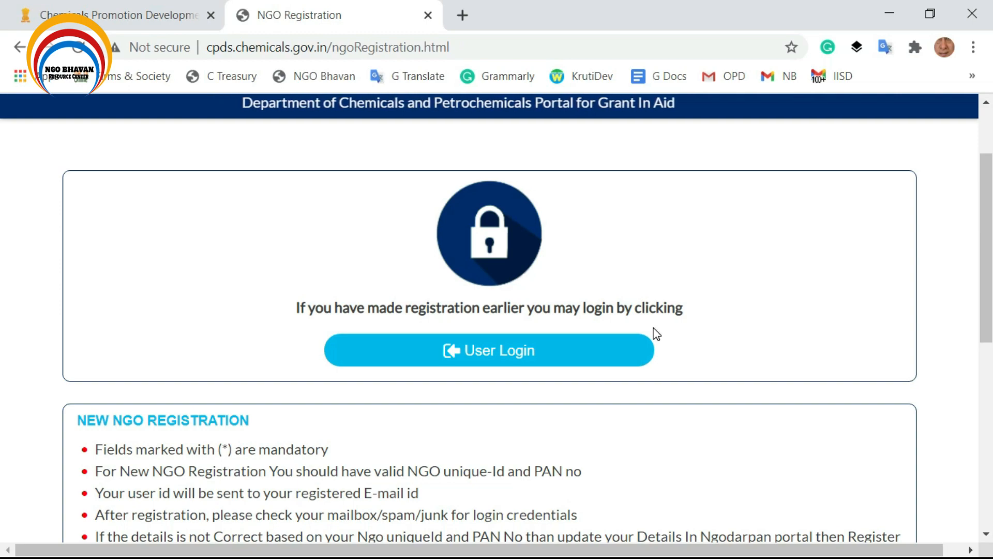
# Log in as the registered NGO user with the saved Chrome credentials and the captcha code.
pyautogui.click(484, 356)
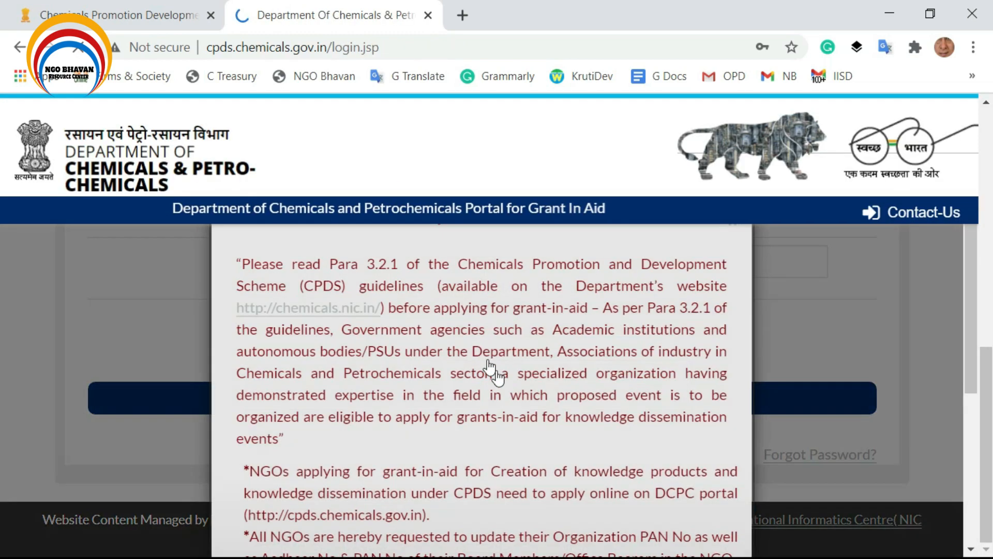
pyautogui.scroll(-8, 522, 470)
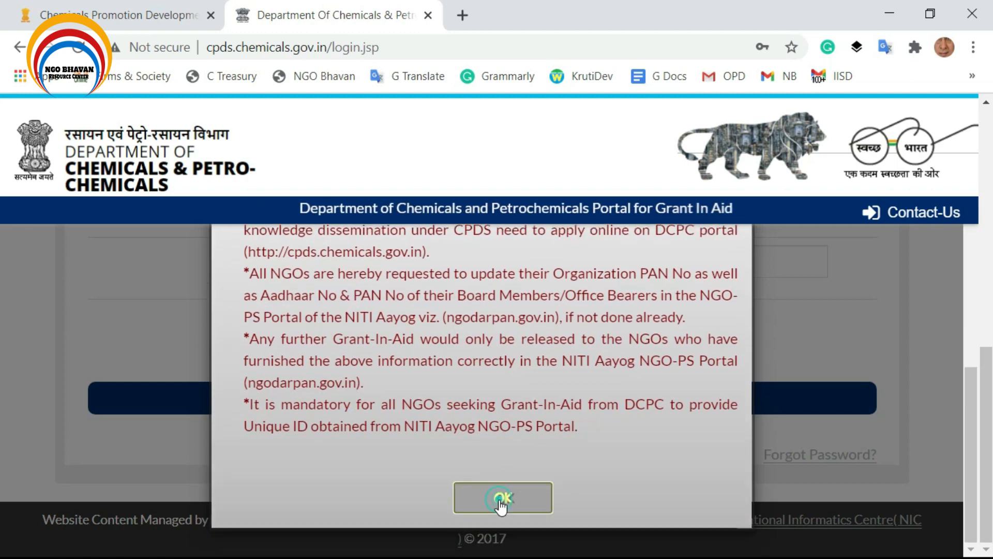
pyautogui.click(498, 500)
pyautogui.scroll(3, 494, 502)
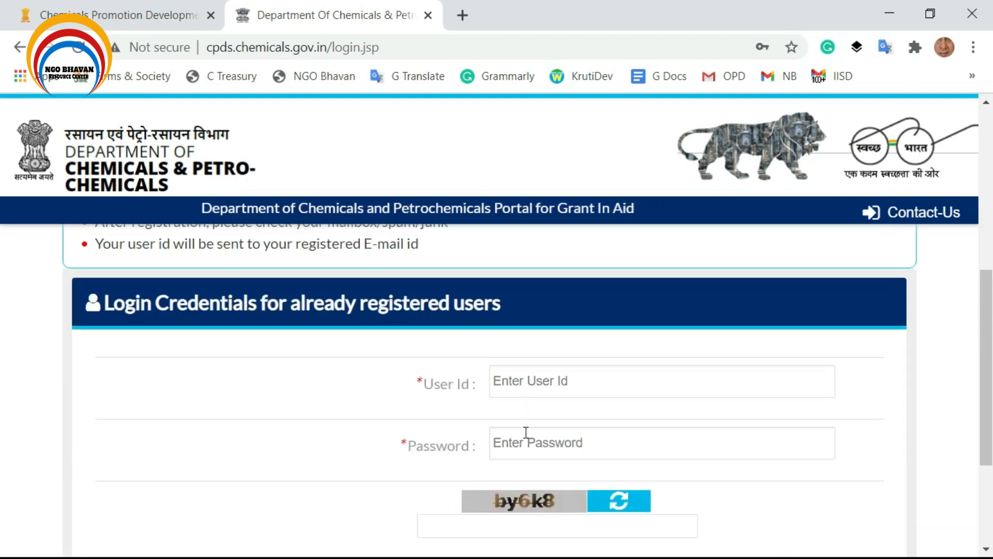
pyautogui.click(546, 377)
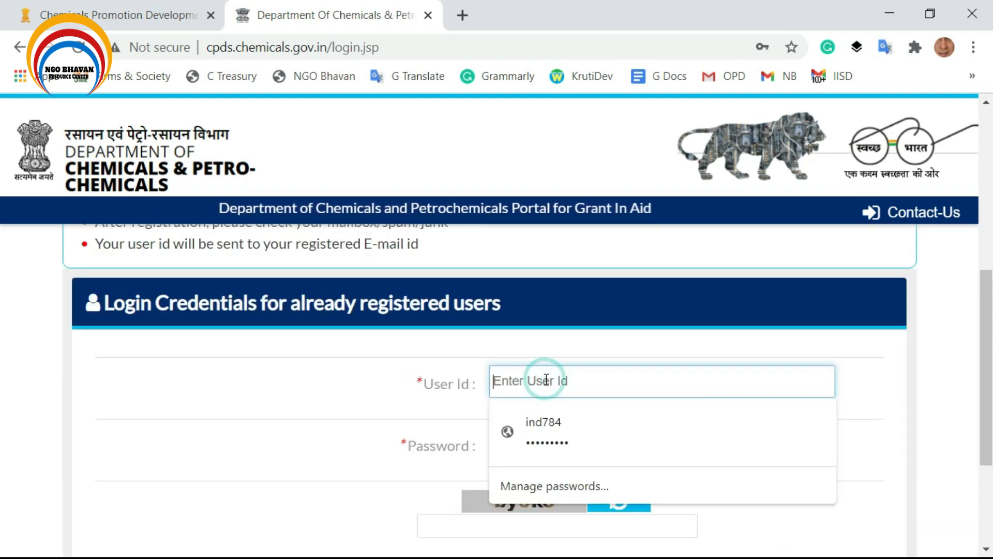
pyautogui.click(552, 435)
pyautogui.scroll(-2, 552, 436)
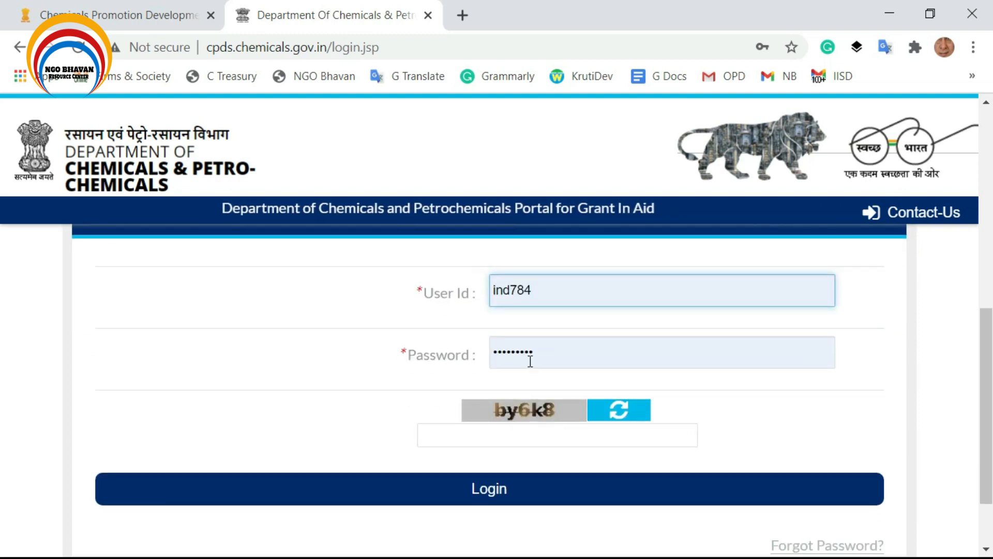
pyautogui.click(525, 431)
pyautogui.write('b')
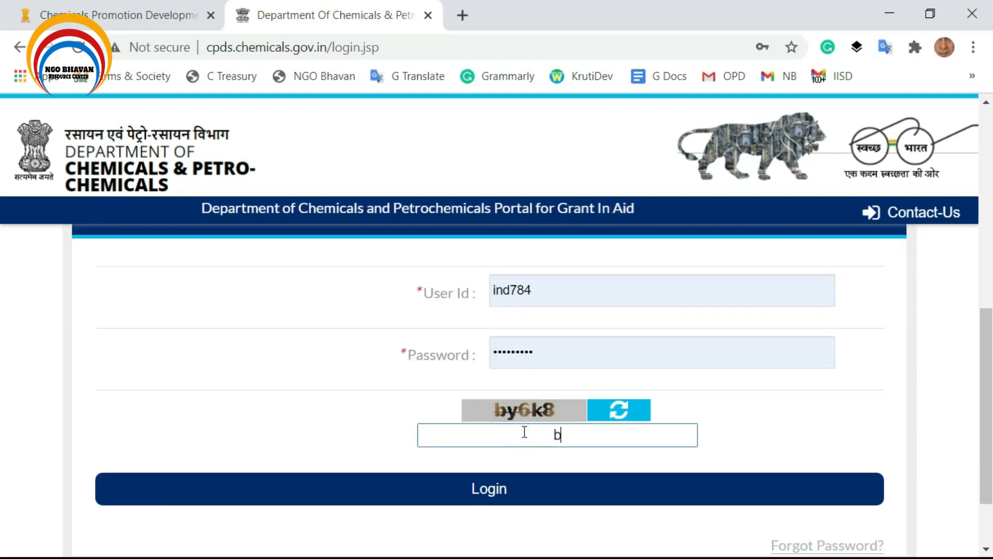
pyautogui.write('y6')
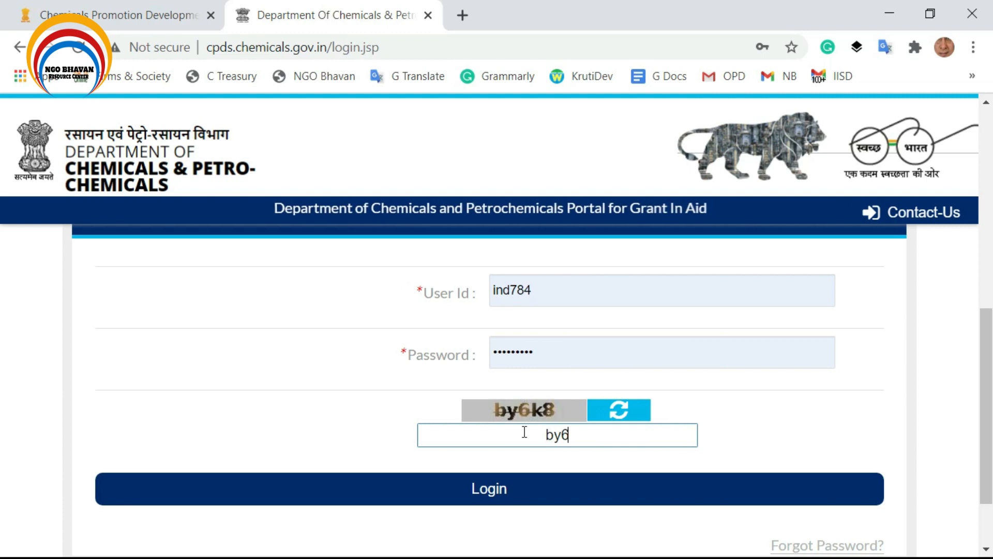
pyautogui.write('k8')
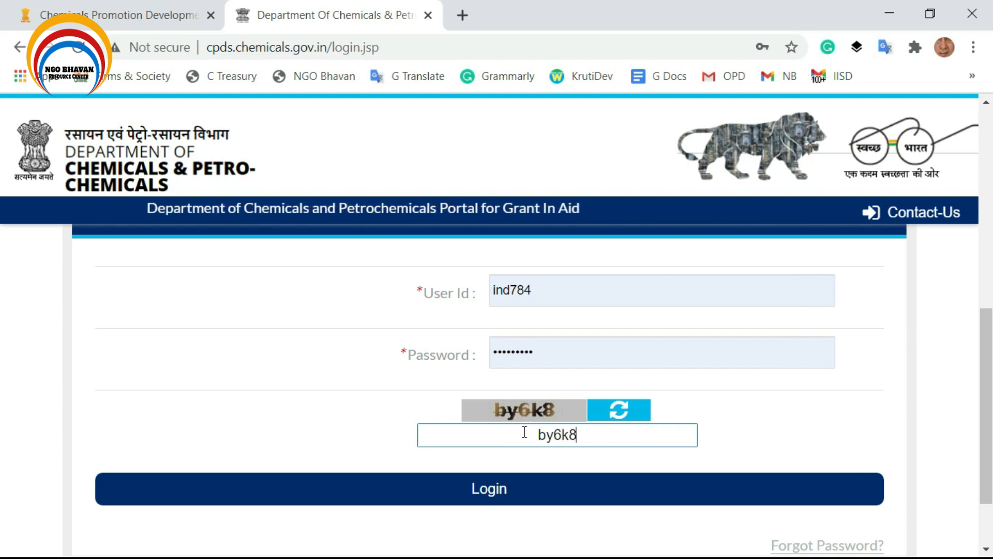
pyautogui.click(480, 490)
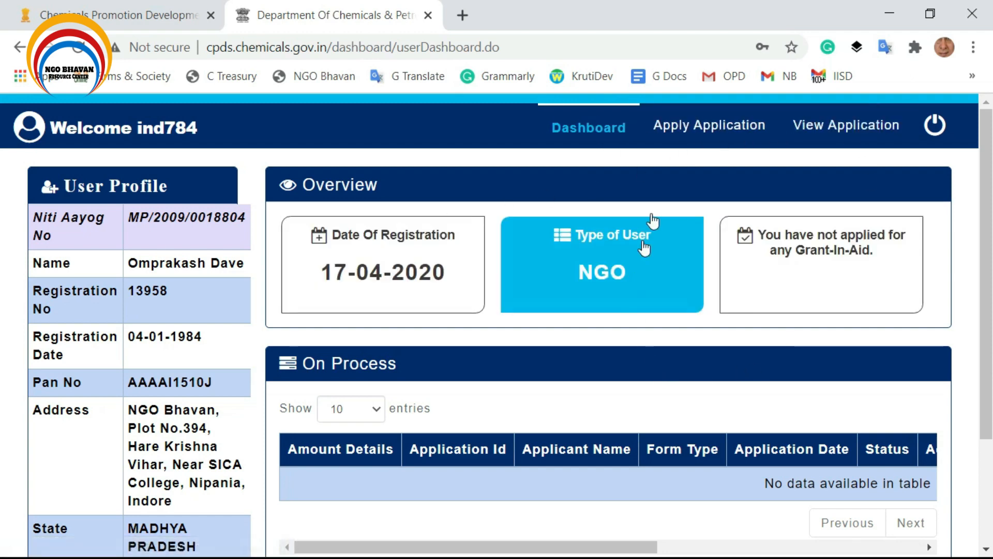
# Open Apply Application from the dashboard to list the available annexure forms.
pyautogui.scroll(-3, 688, 258)
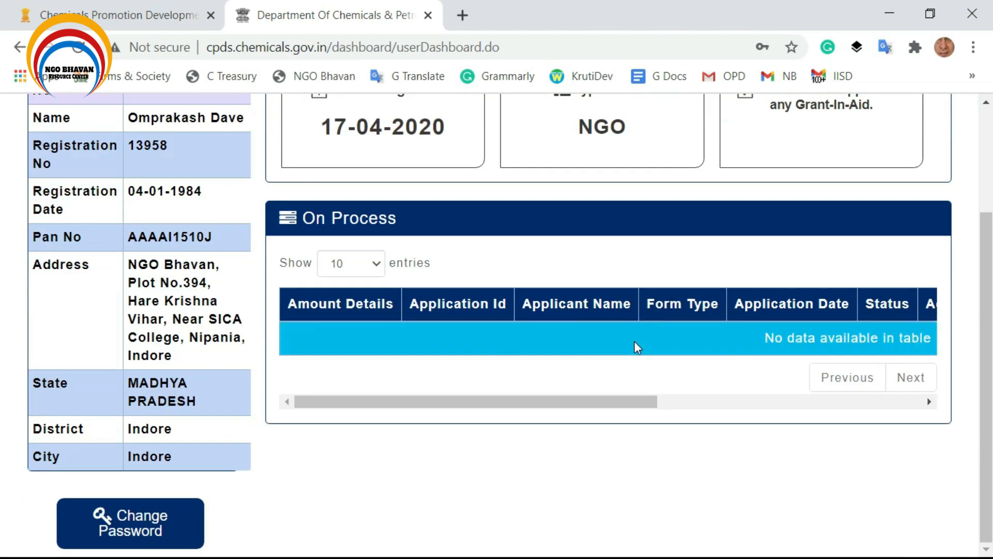
pyautogui.scroll(3, 634, 348)
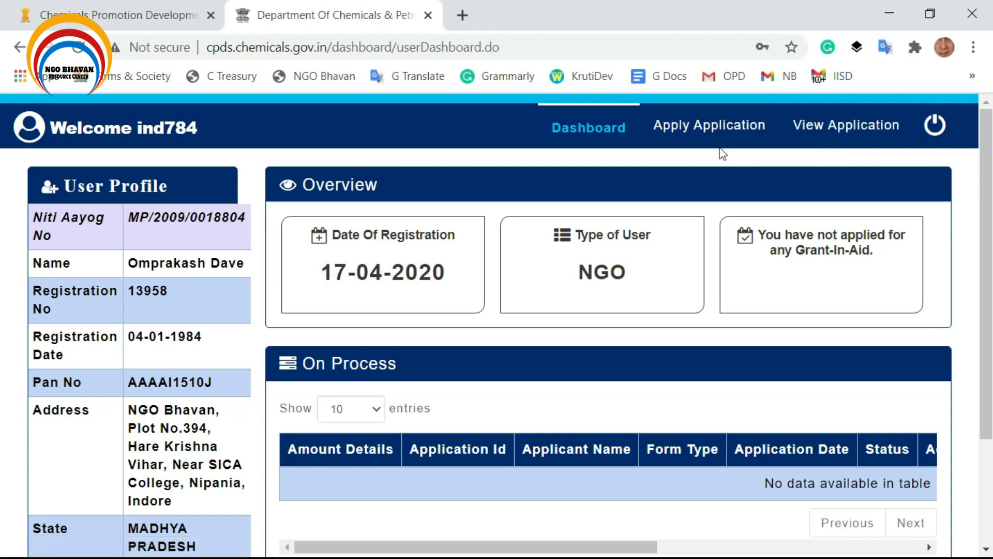
pyautogui.click(701, 136)
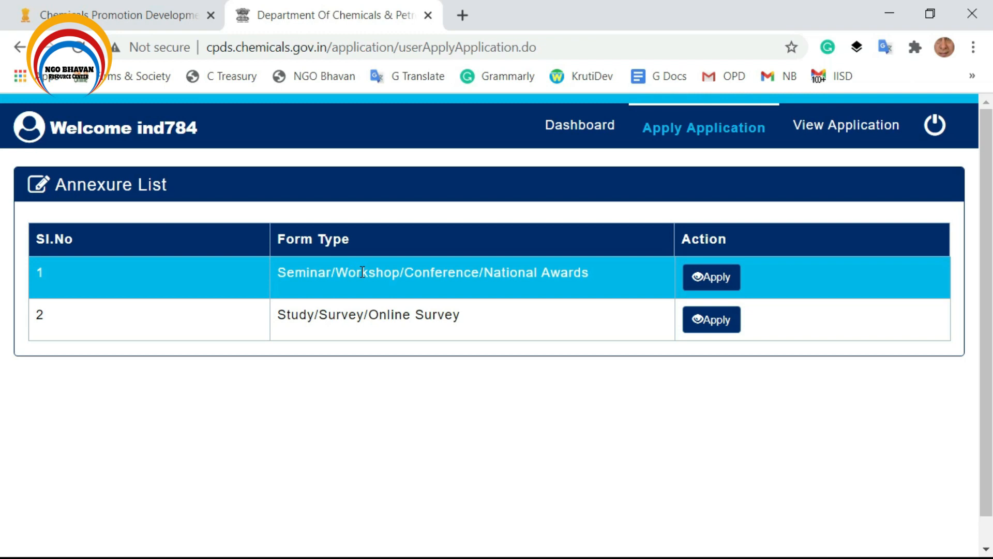
# Apply for the Seminar/Workshop/Conference grant with financial year 2020-2021 and CPDS as funding source.
pyautogui.click(719, 279)
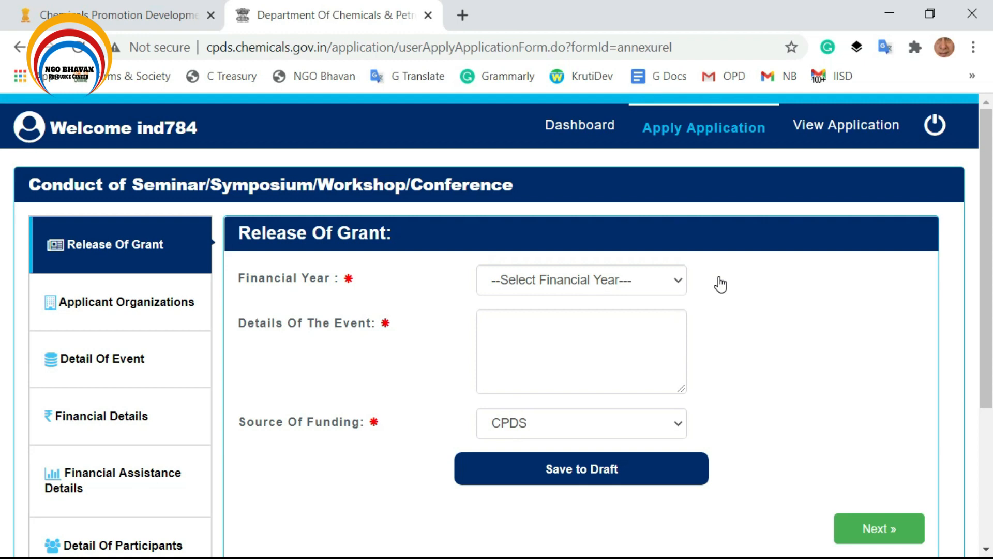
pyautogui.click(588, 279)
pyautogui.click(553, 321)
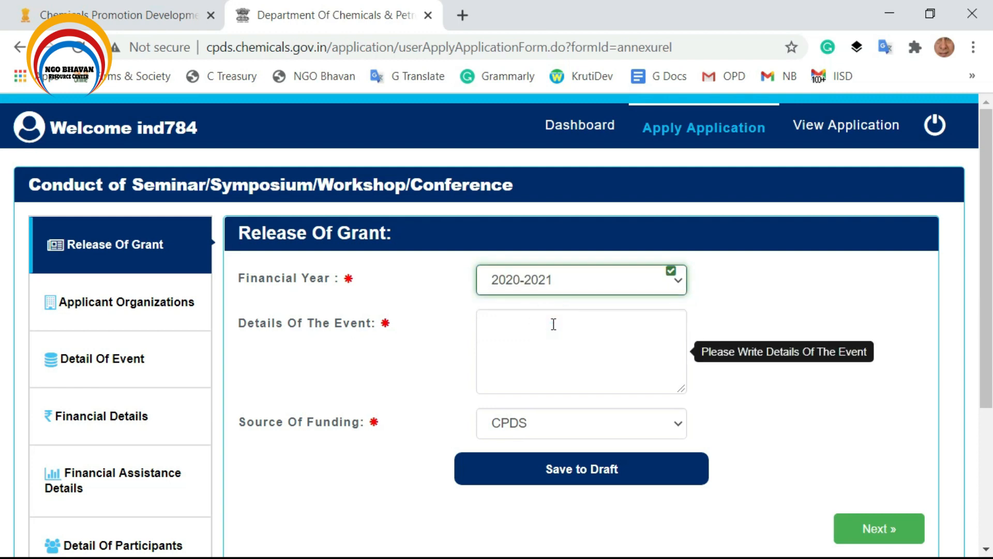
pyautogui.click(548, 312)
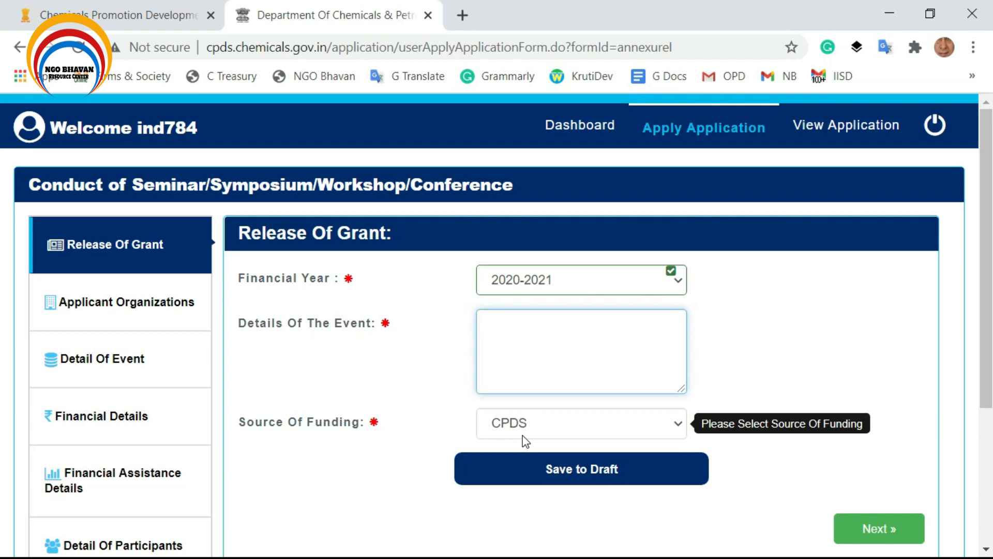
pyautogui.click(524, 438)
pyautogui.click(518, 450)
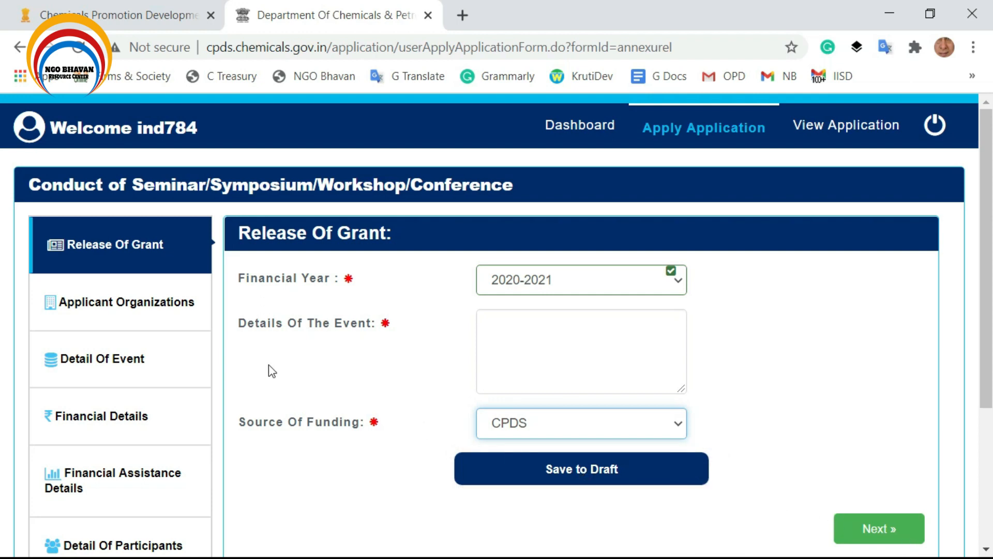
pyautogui.click(93, 302)
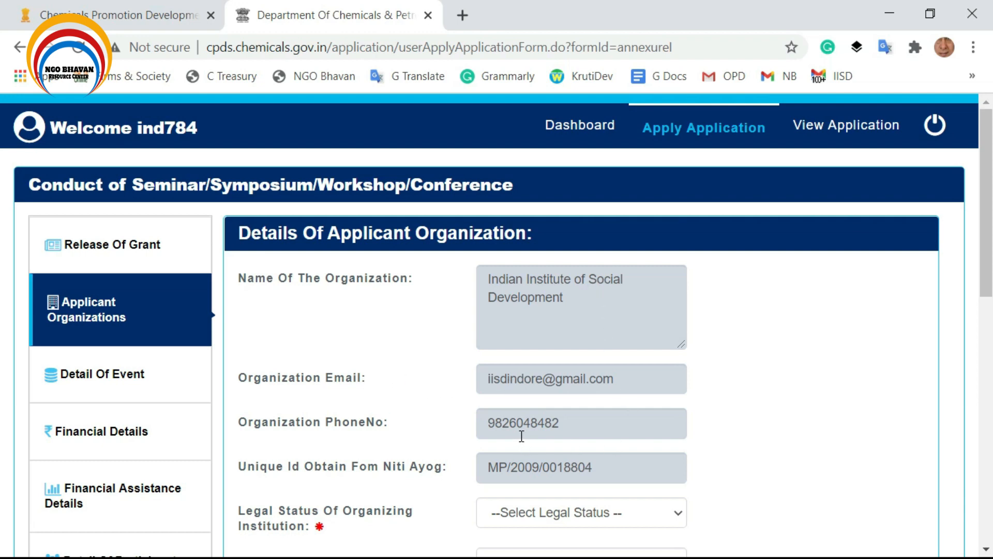
# Choose Registered Society as legal status and Non Government Organisation as organization category.
pyautogui.scroll(-2, 573, 430)
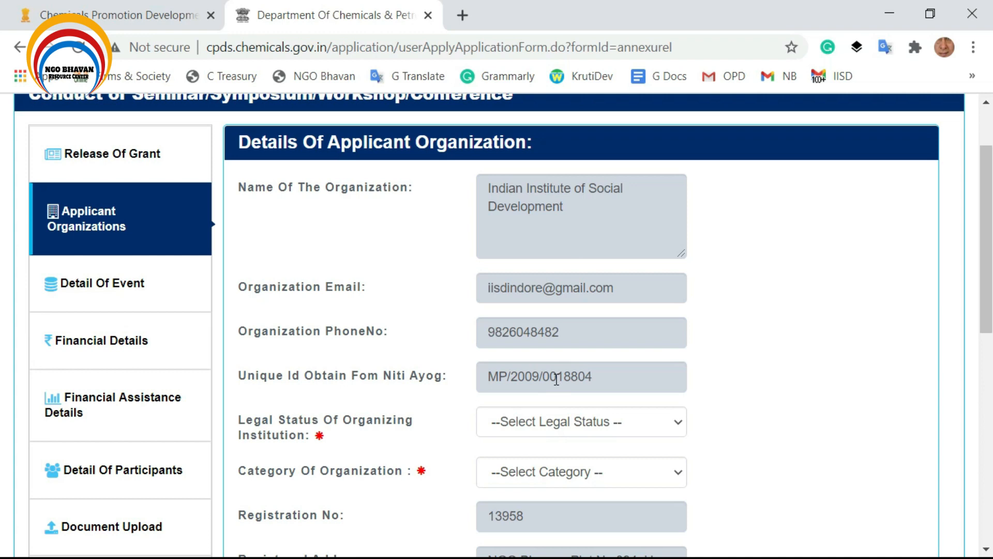
pyautogui.click(564, 429)
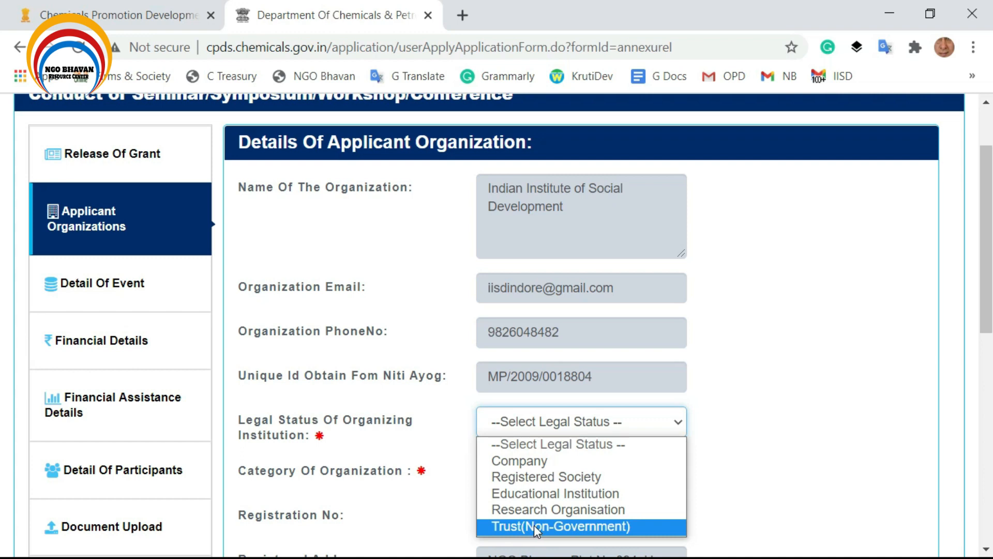
pyautogui.click(544, 476)
pyautogui.scroll(-3, 336, 414)
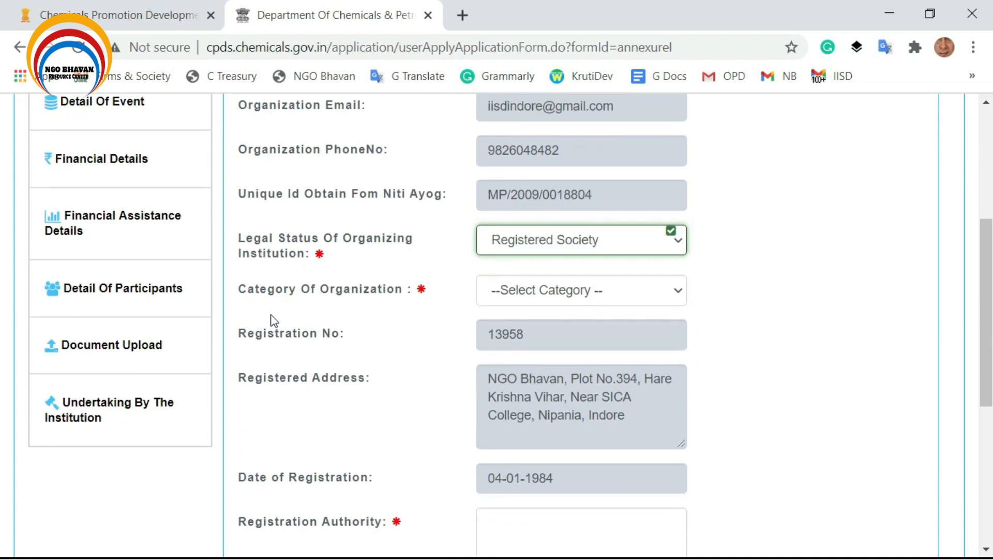
pyautogui.click(582, 290)
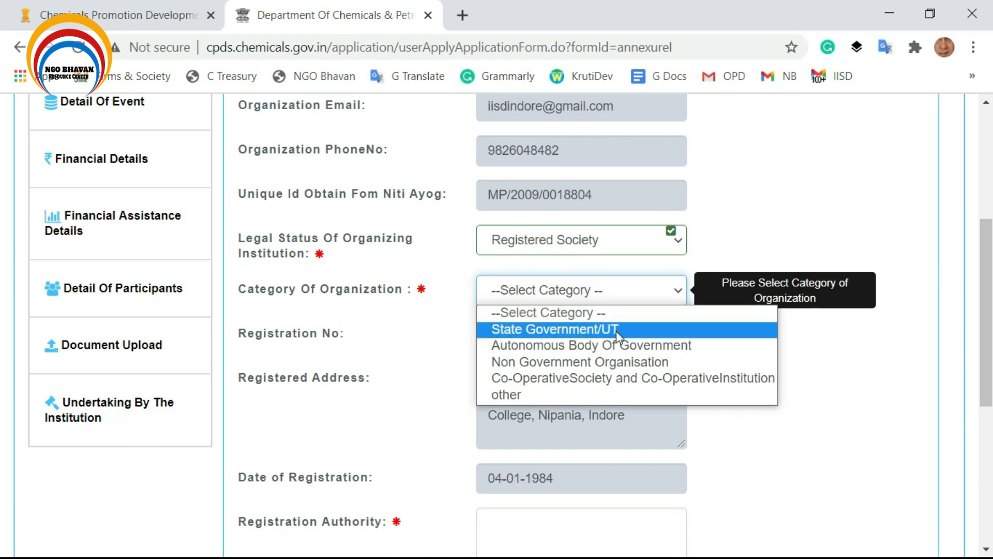
pyautogui.click(583, 364)
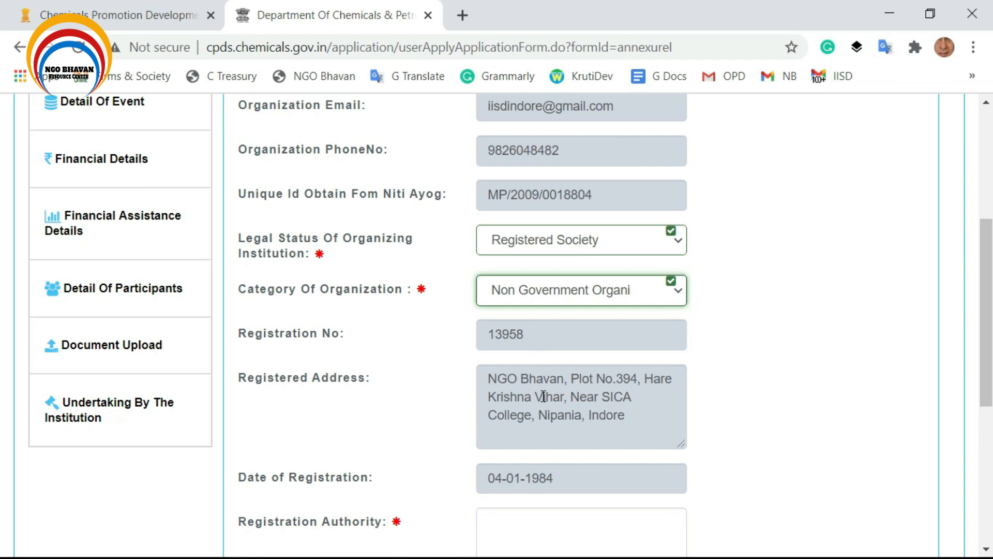
pyautogui.scroll(-2, 546, 406)
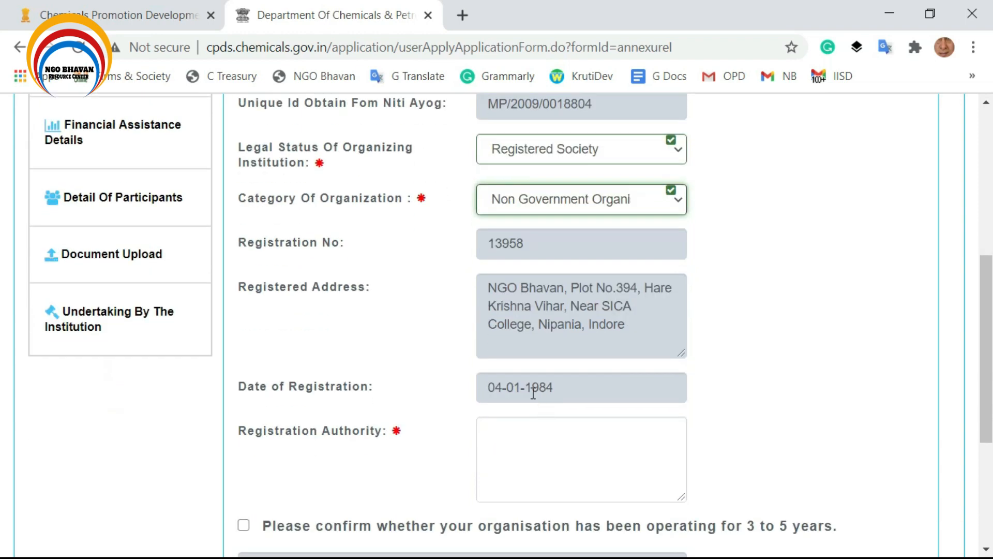
# Enter 'MP Society Registration Act' as the organisation's registration authority.
pyautogui.scroll(-4, 533, 393)
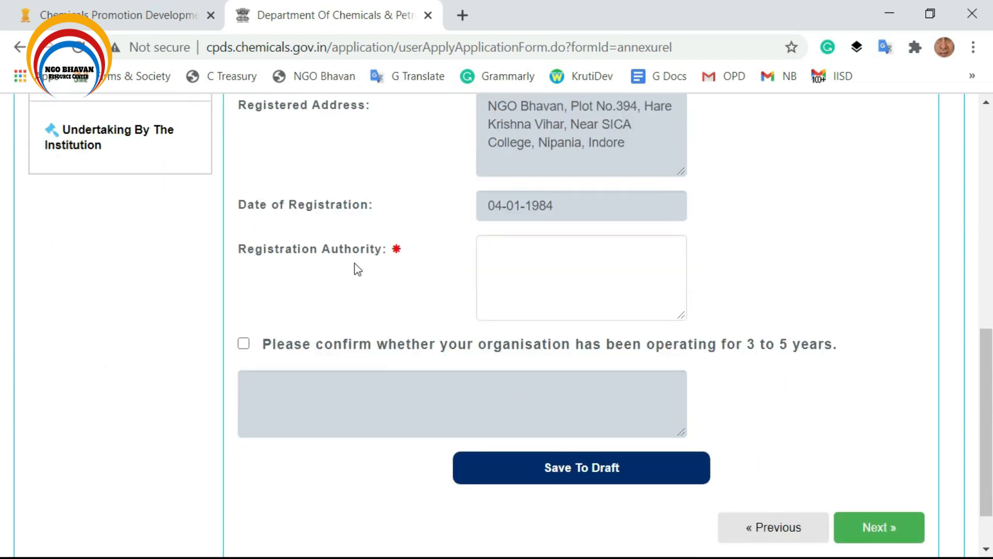
pyautogui.click(594, 264)
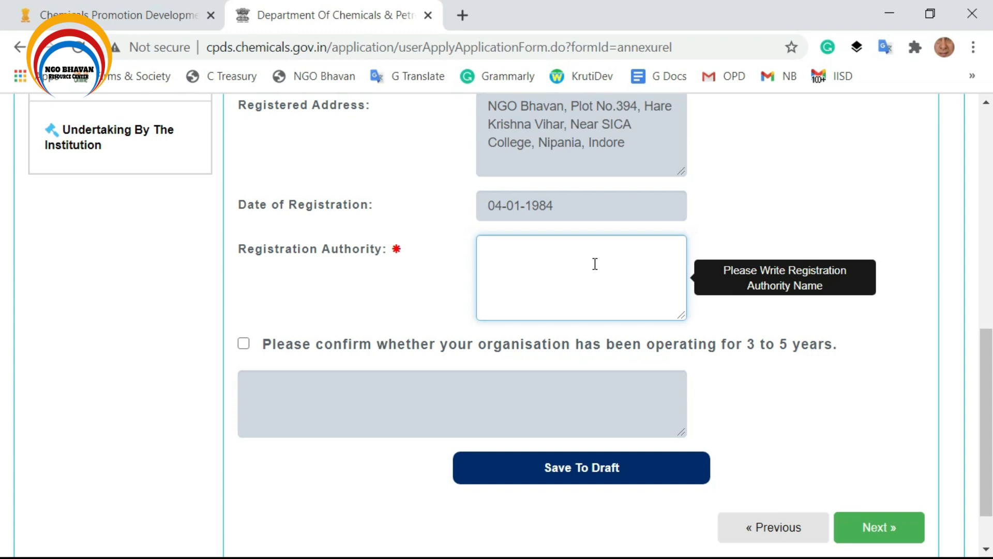
pyautogui.write('MP ')
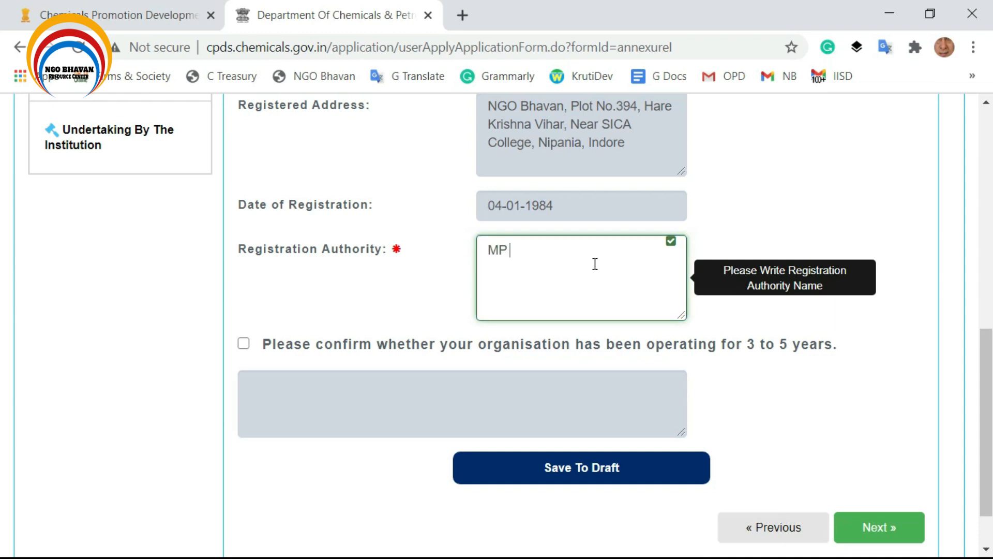
pyautogui.write('Society Regi')
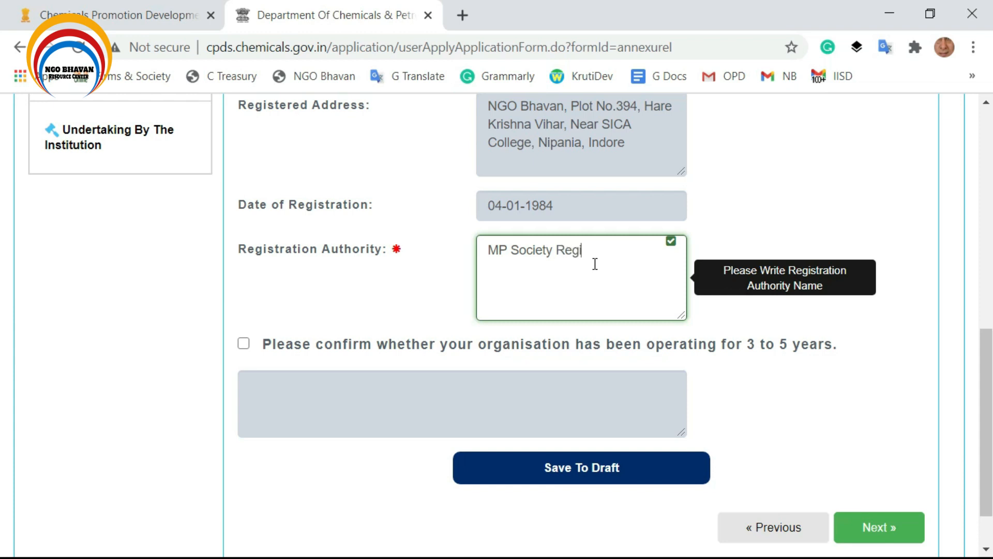
pyautogui.write('stration Act')
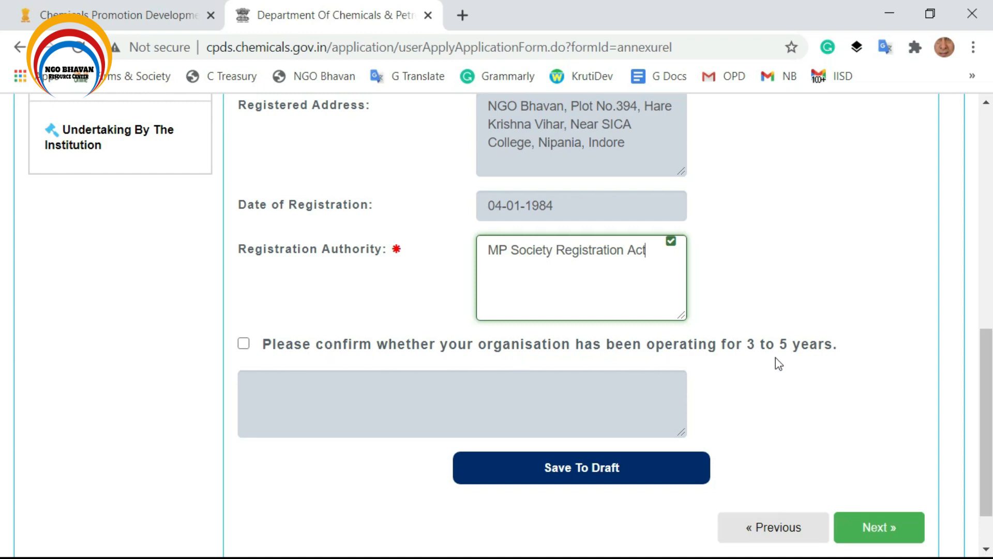
# Tick the confirmation that the organisation has operated for 3 to 5 years.
pyautogui.click(244, 344)
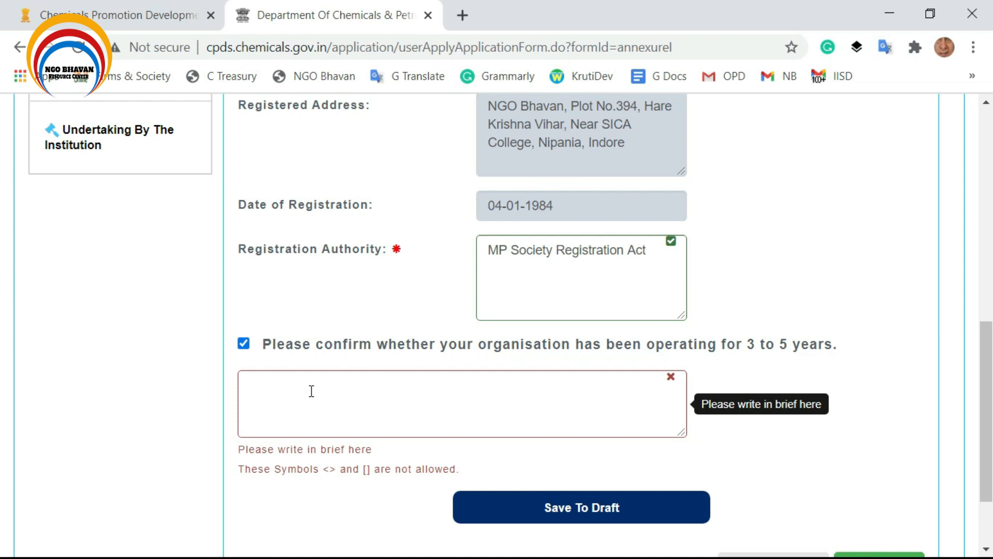
pyautogui.click(336, 404)
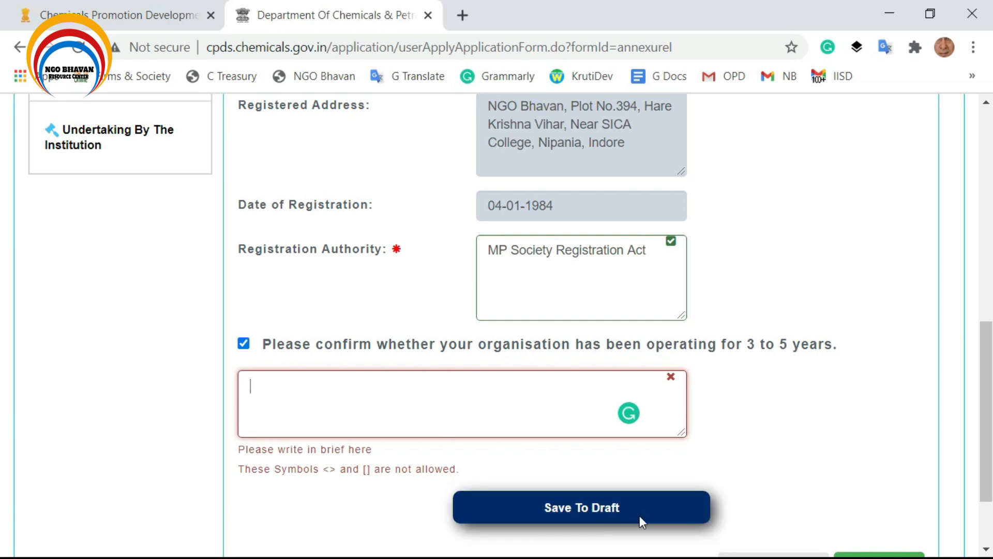
pyautogui.scroll(-2, 909, 508)
pyautogui.scroll(8, 388, 399)
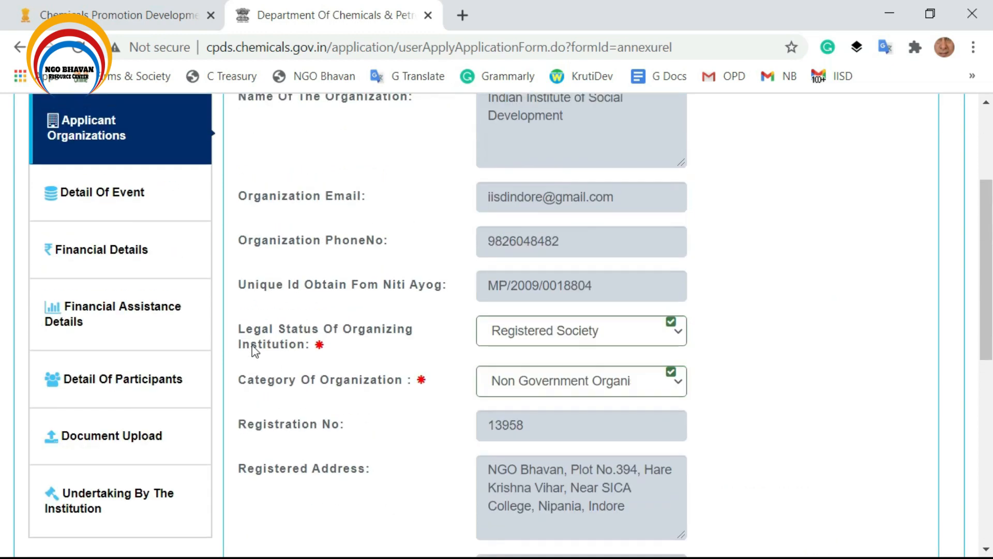
# Open Detail Of Event and look over the event name and event level fields without choosing.
pyautogui.click(96, 191)
pyautogui.scroll(3, 311, 320)
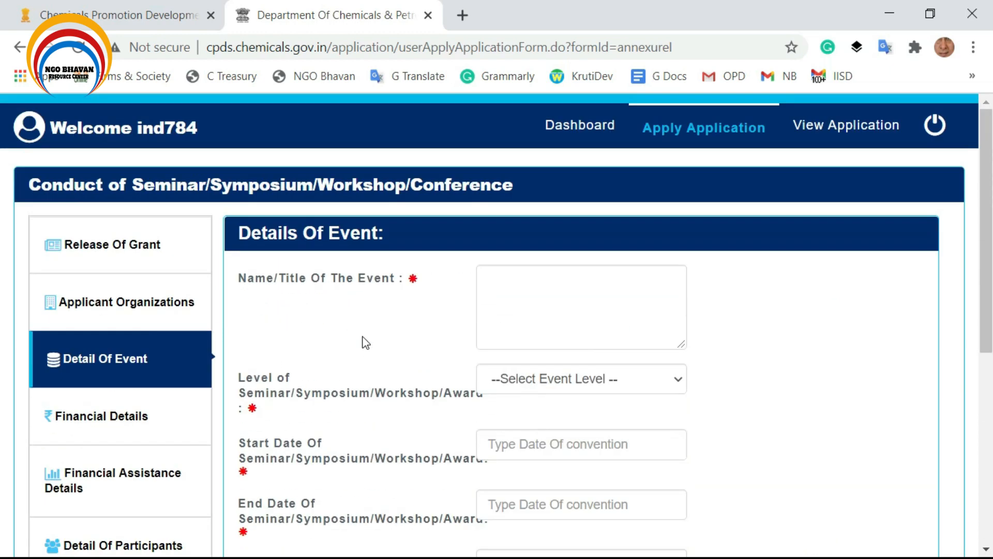
pyautogui.click(603, 293)
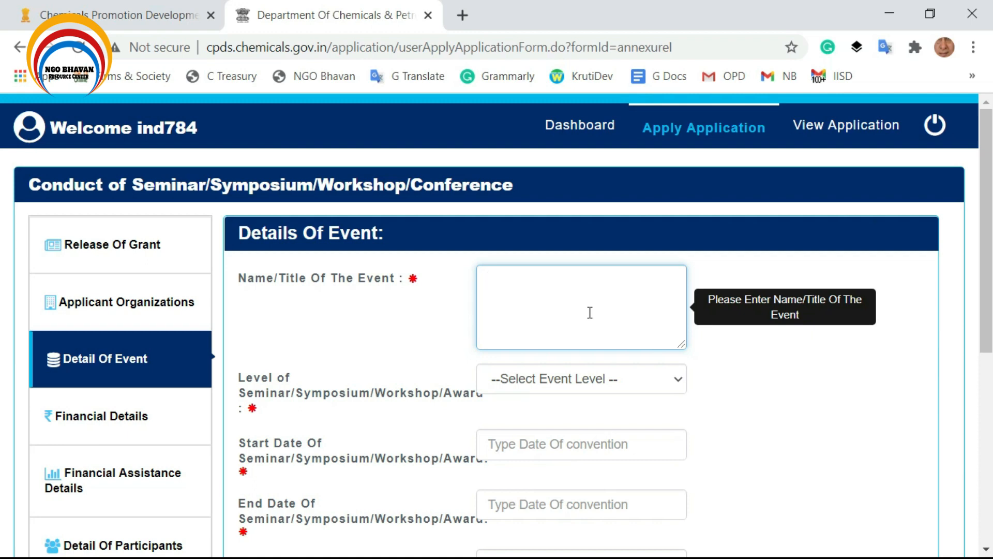
pyautogui.scroll(-2, 590, 310)
pyautogui.click(564, 290)
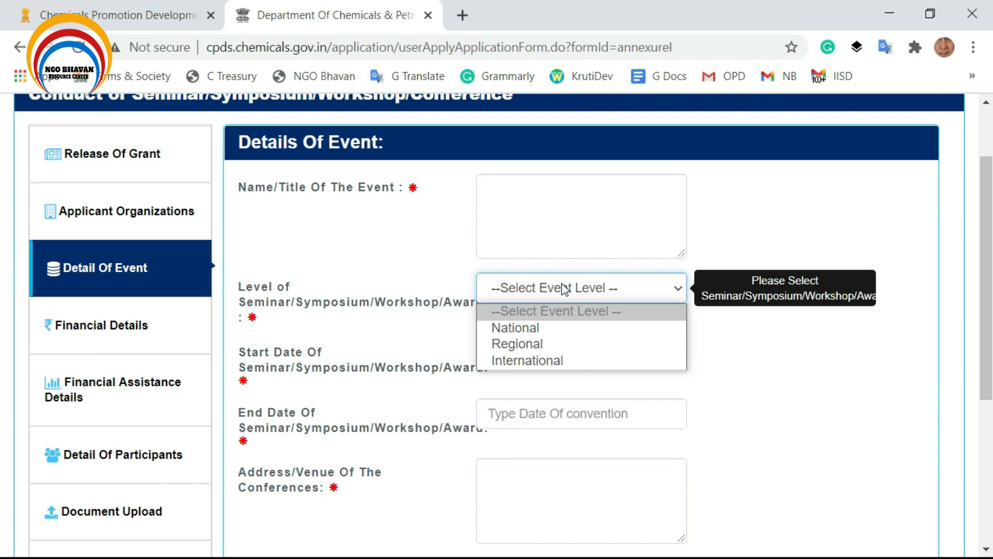
pyautogui.click(834, 392)
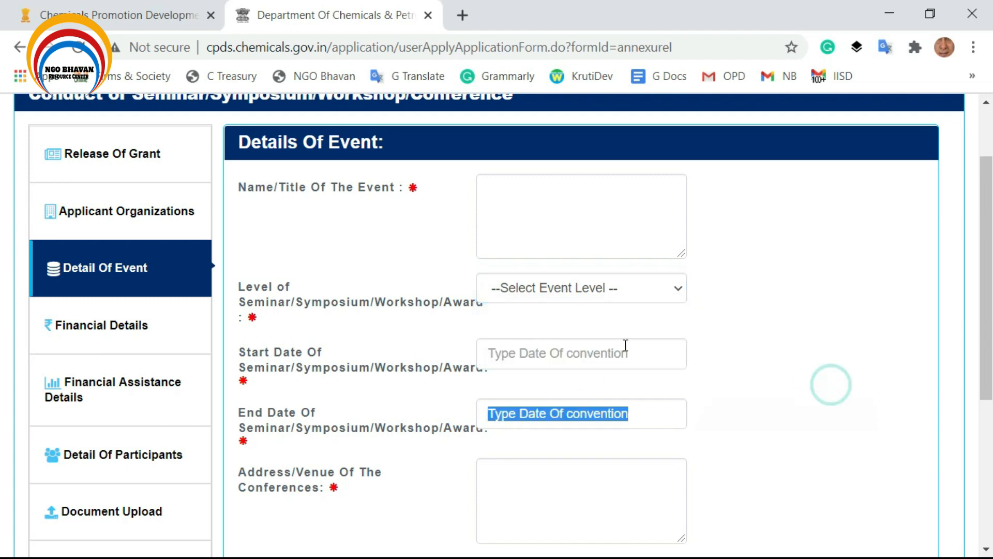
# Set the event start date to 15-11-2020, then visit the end date, venue and objectives fields.
pyautogui.click(540, 352)
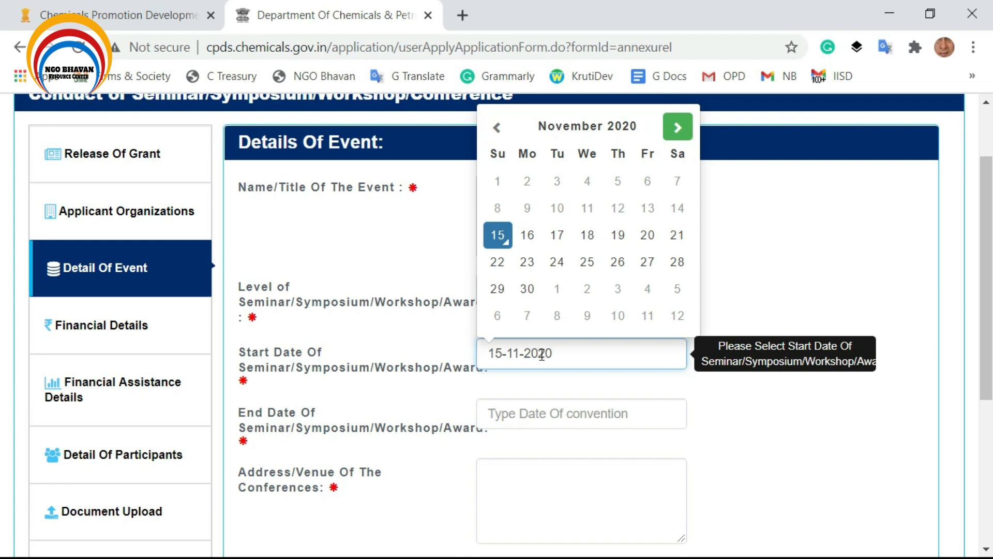
pyautogui.click(526, 400)
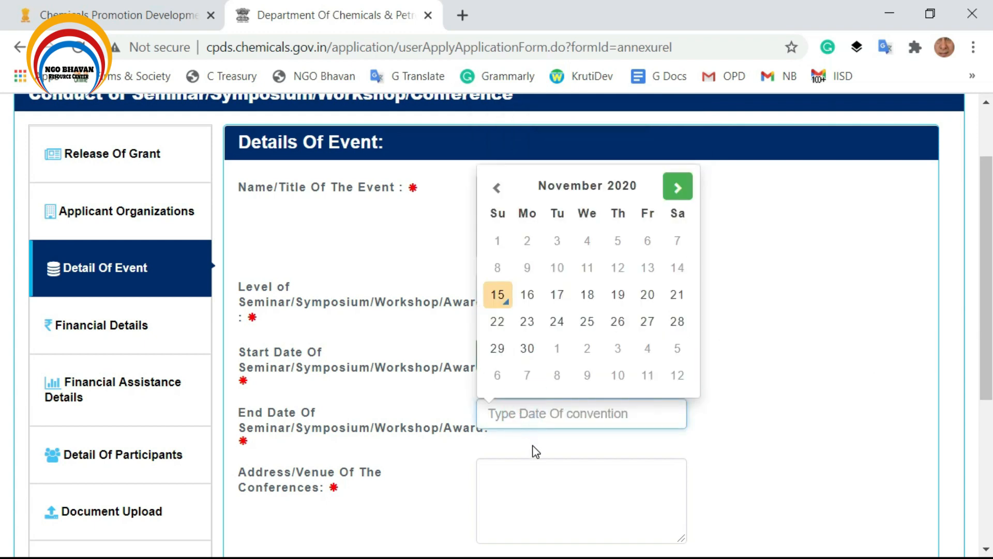
pyautogui.scroll(-2, 532, 450)
pyautogui.scroll(-2, 528, 442)
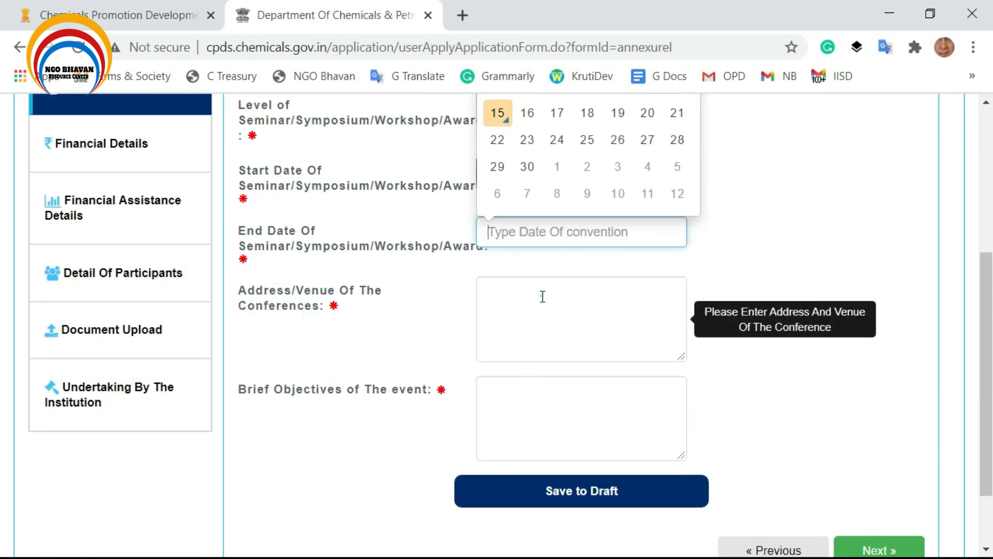
pyautogui.click(541, 295)
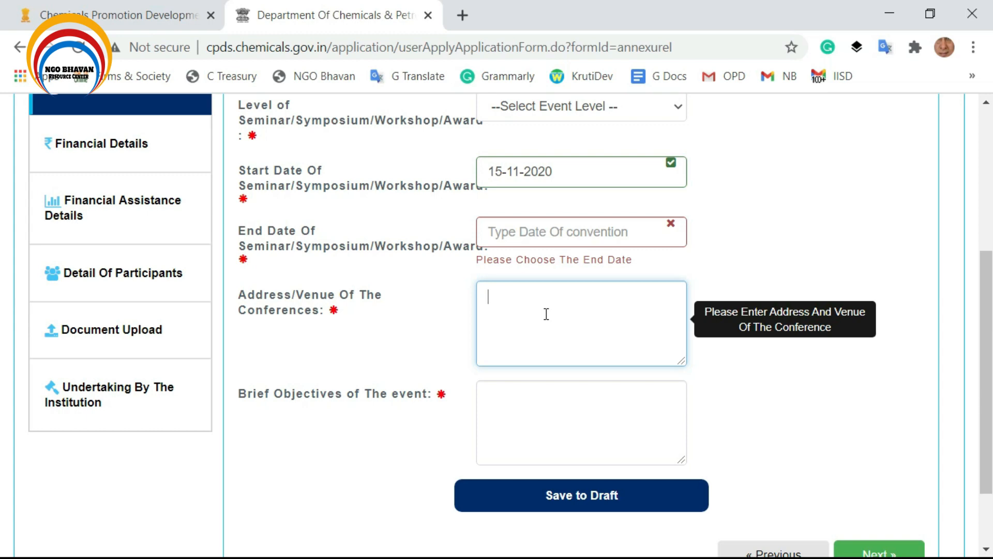
pyautogui.scroll(-2, 466, 398)
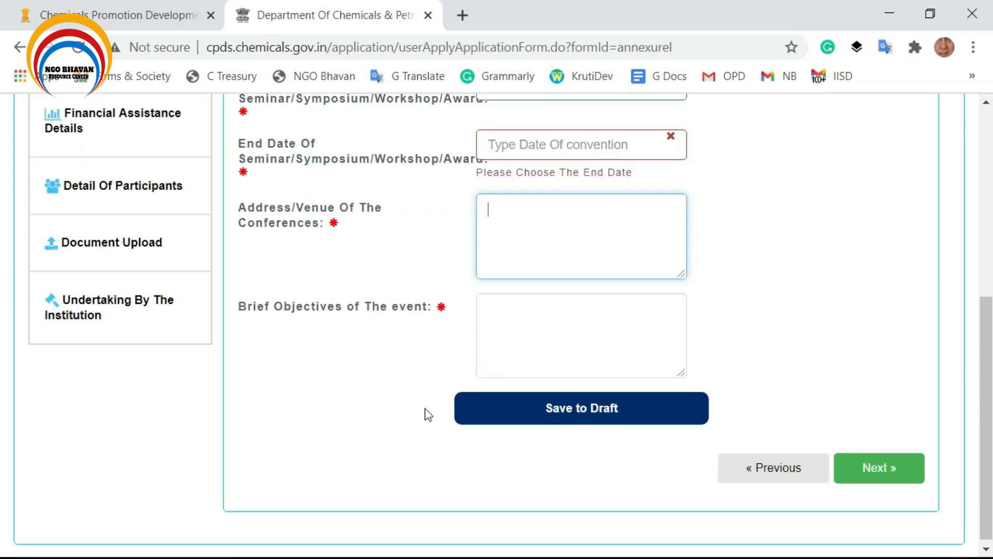
pyautogui.click(555, 313)
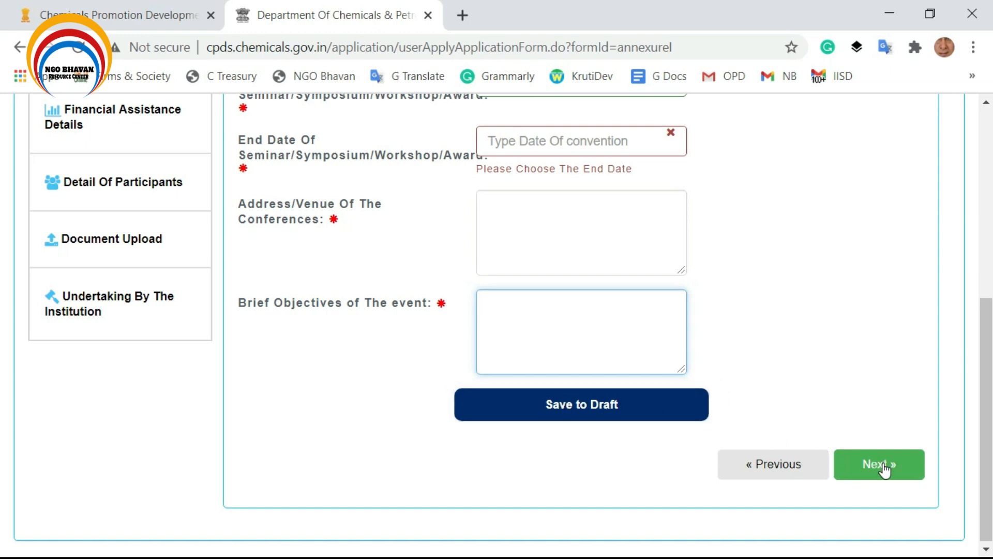
pyautogui.scroll(1, 471, 454)
# Open Financial Details and set the TA within India amount to 45000.
pyautogui.click(111, 143)
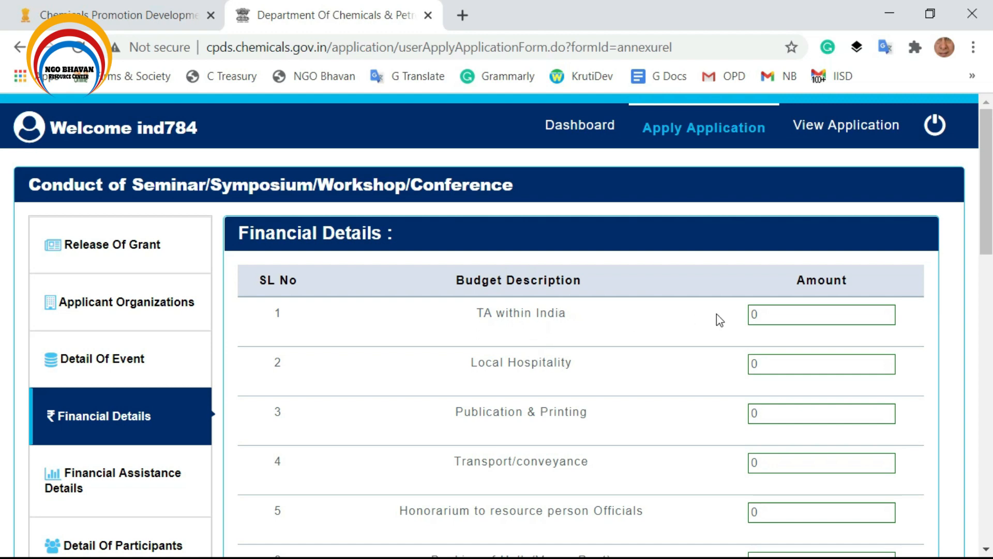
pyautogui.click(846, 314)
pyautogui.press('BackSpace')
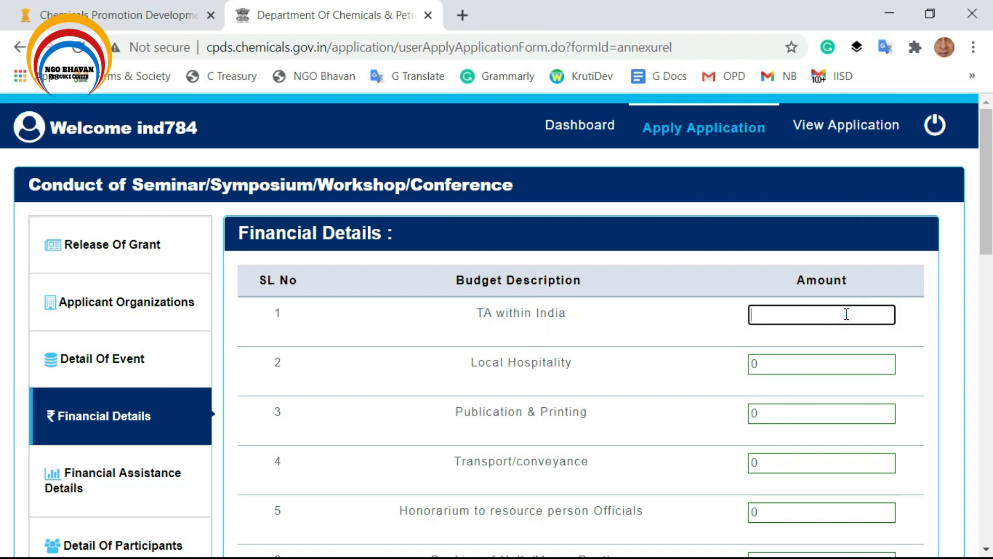
pyautogui.write('45000')
# Scroll the budget table, selecting the Boarding and lodging and Cost of refreshment amounts.
pyautogui.scroll(-2, 833, 346)
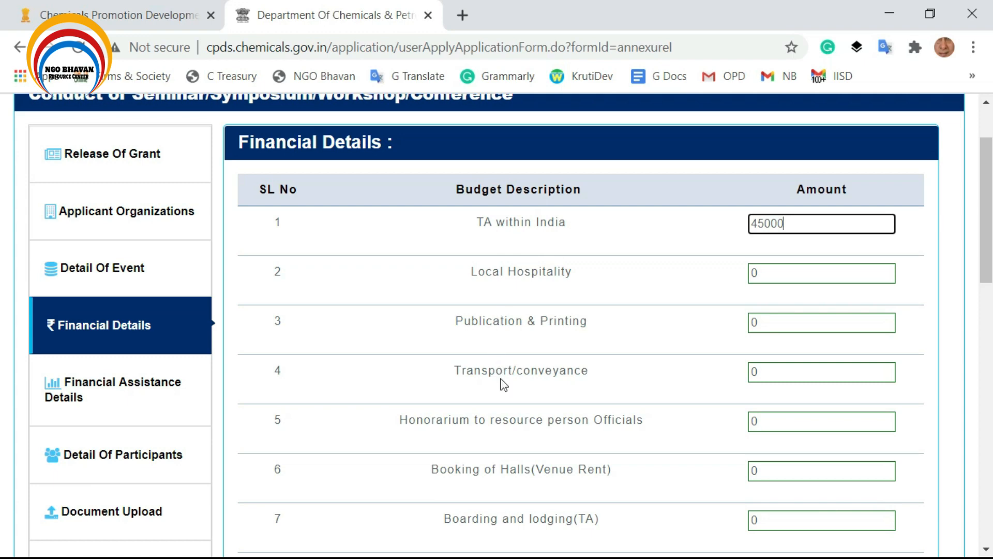
pyautogui.scroll(-2, 501, 369)
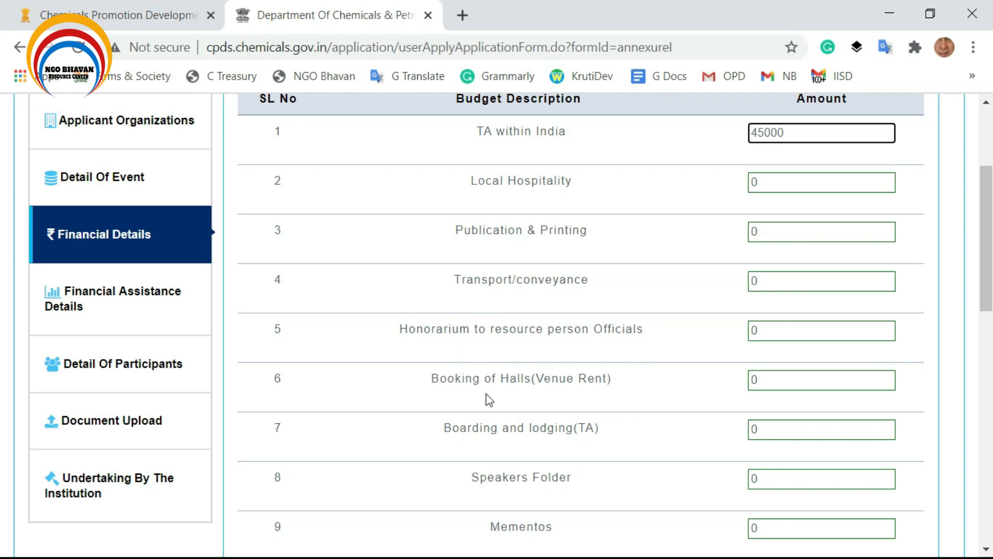
pyautogui.scroll(-2, 492, 375)
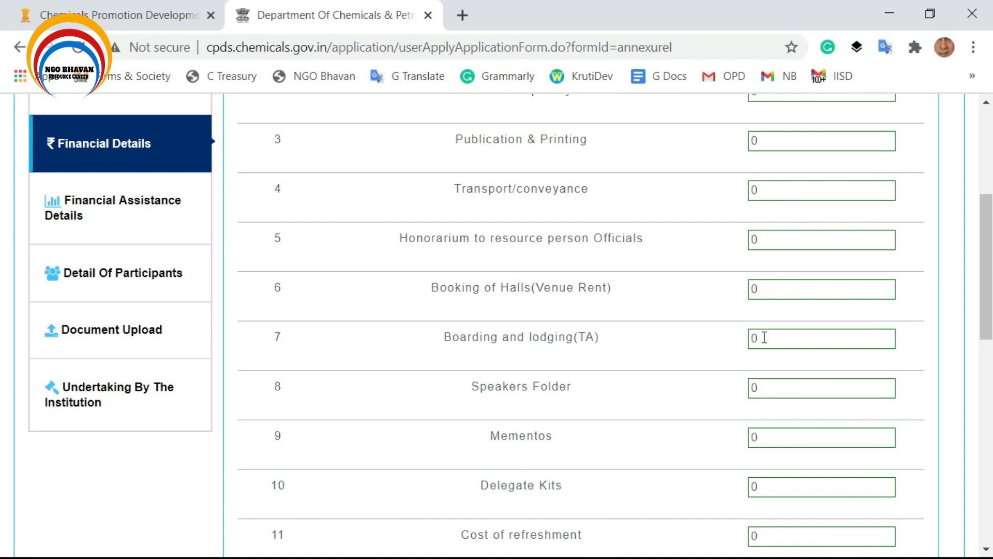
pyautogui.click(814, 344)
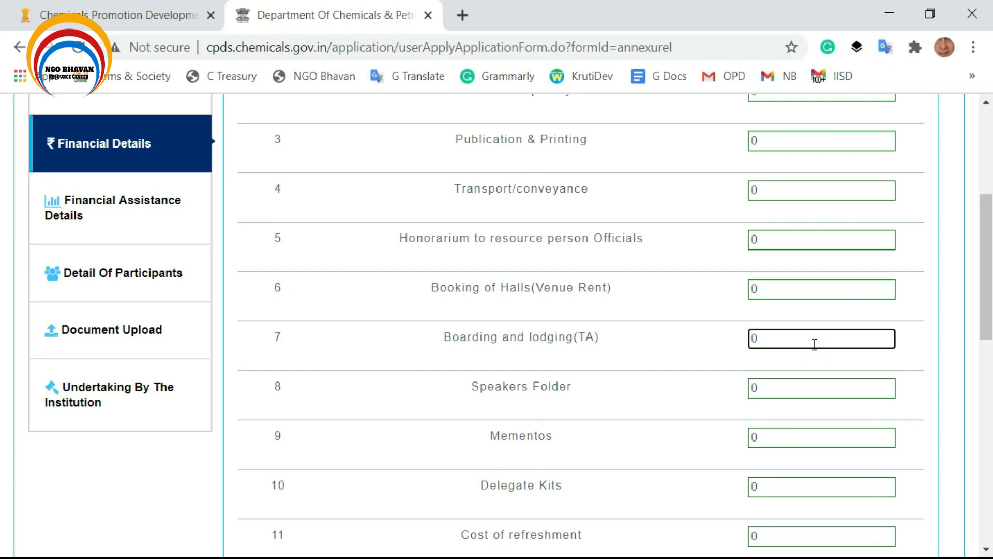
pyautogui.scroll(-2, 650, 402)
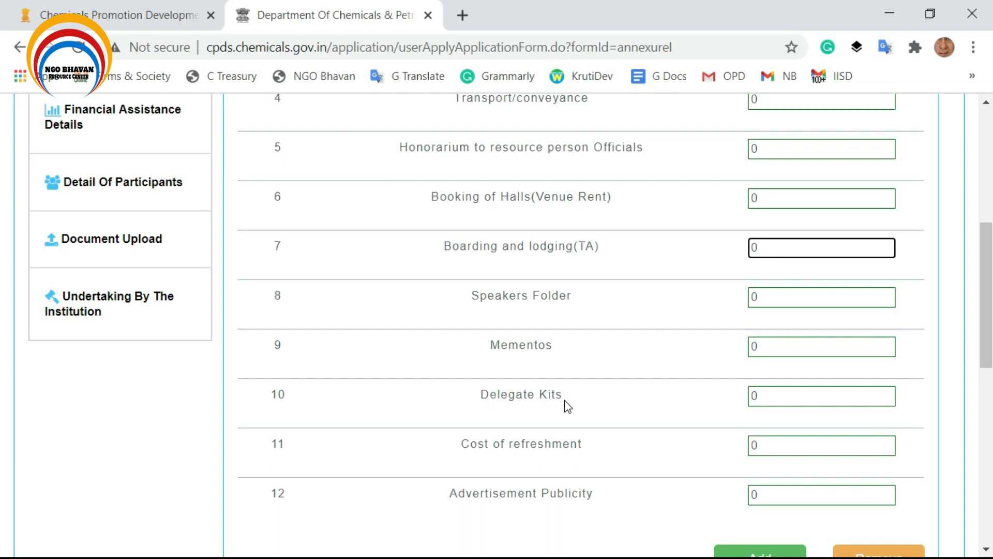
pyautogui.click(789, 442)
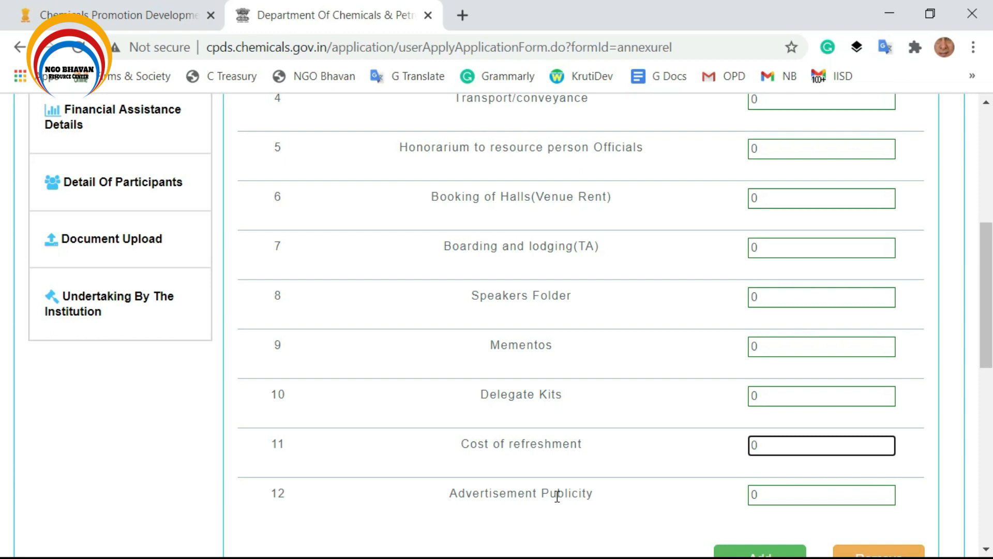
pyautogui.scroll(-2, 622, 522)
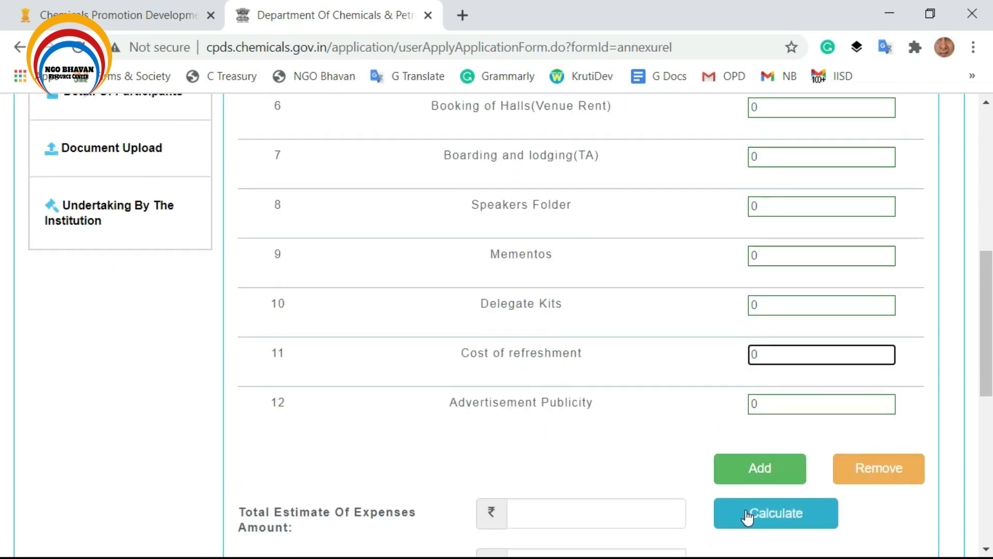
pyautogui.scroll(-2, 745, 504)
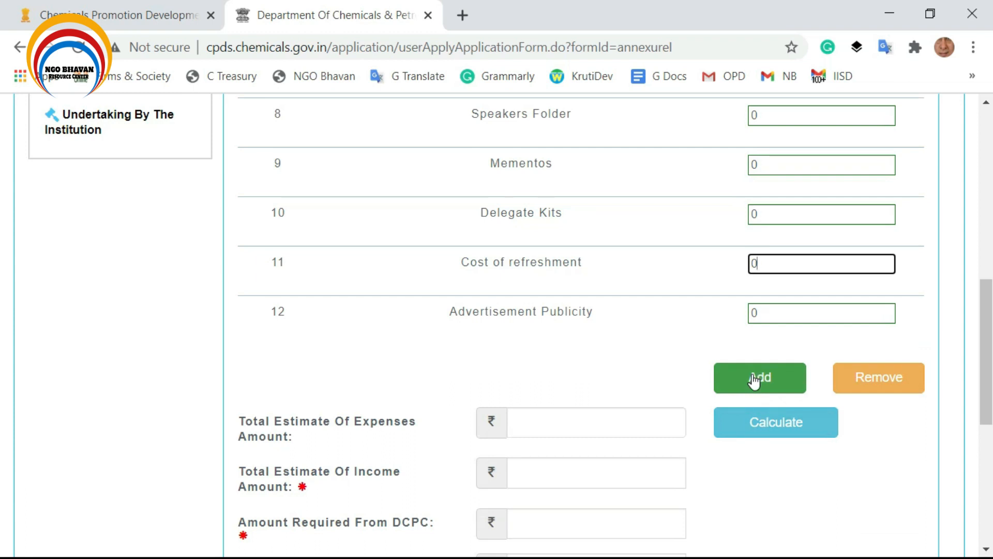
pyautogui.scroll(-2, 753, 381)
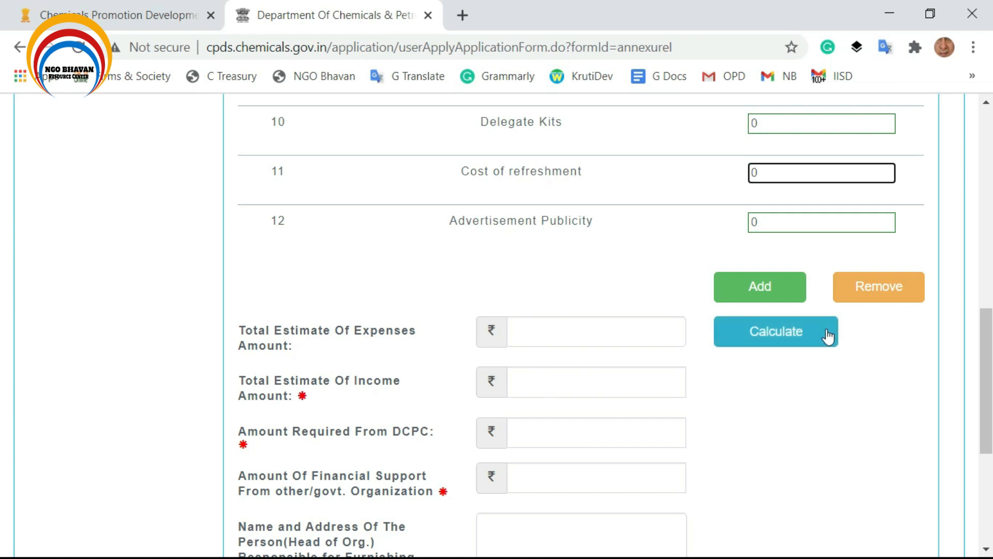
pyautogui.scroll(-2, 814, 370)
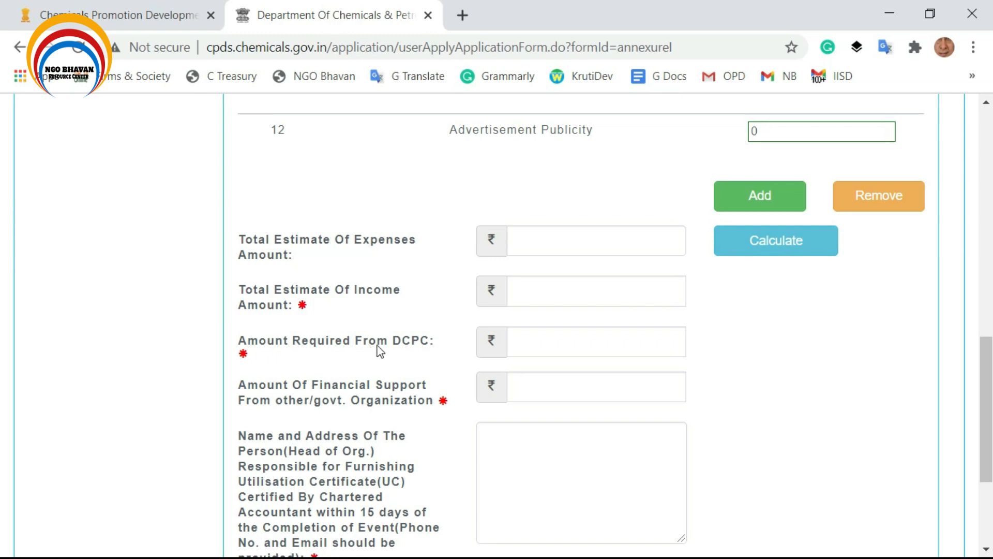
pyautogui.click(552, 343)
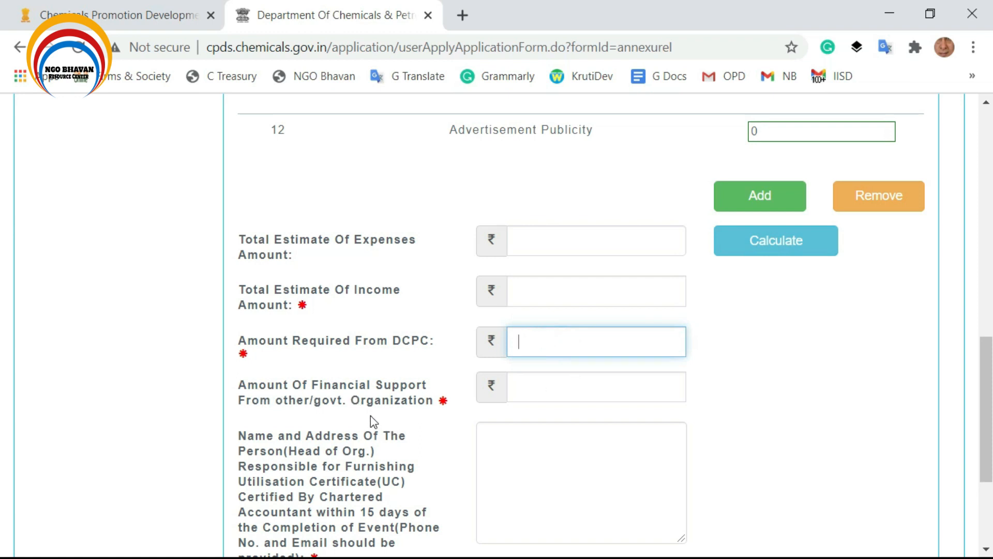
pyautogui.click(544, 392)
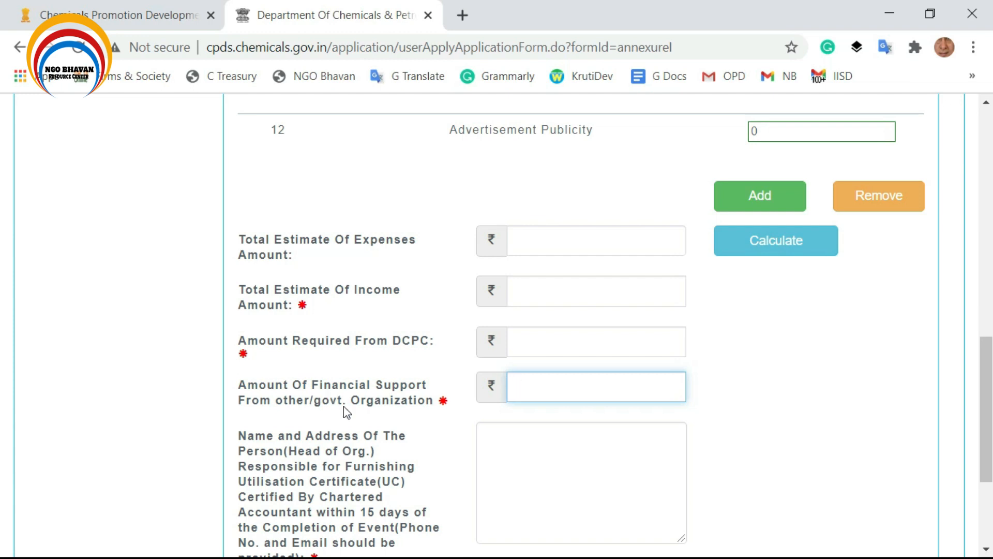
pyautogui.scroll(-3, 505, 400)
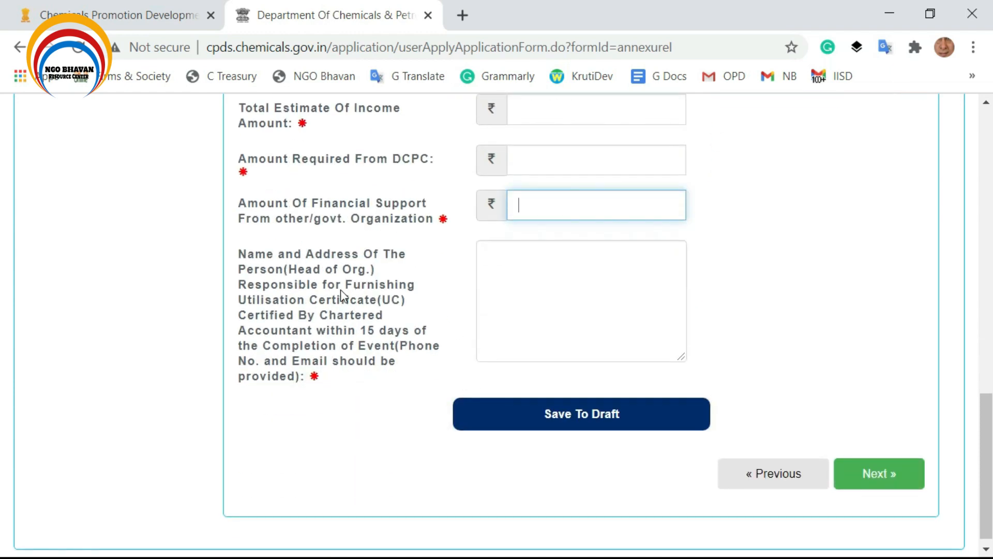
pyautogui.click(512, 287)
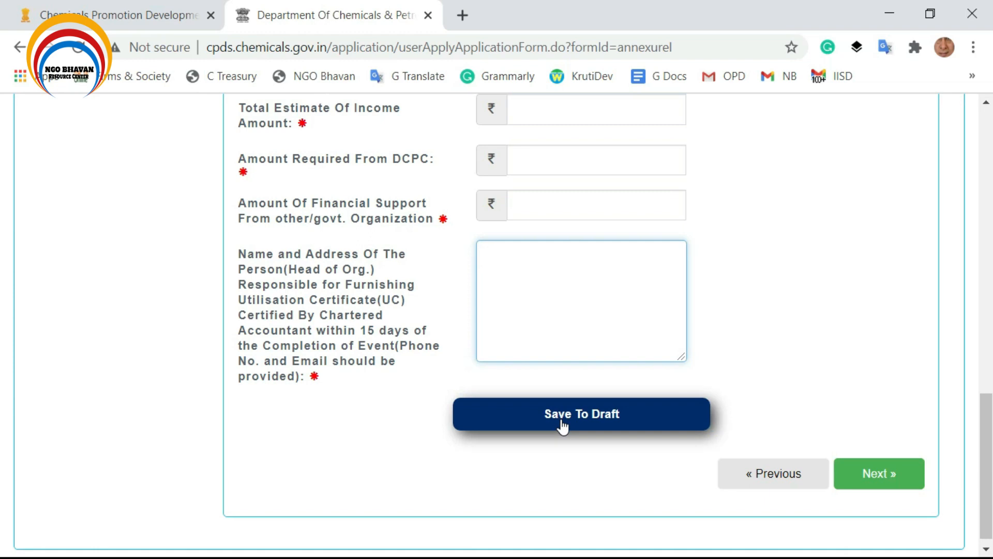
pyautogui.click(881, 473)
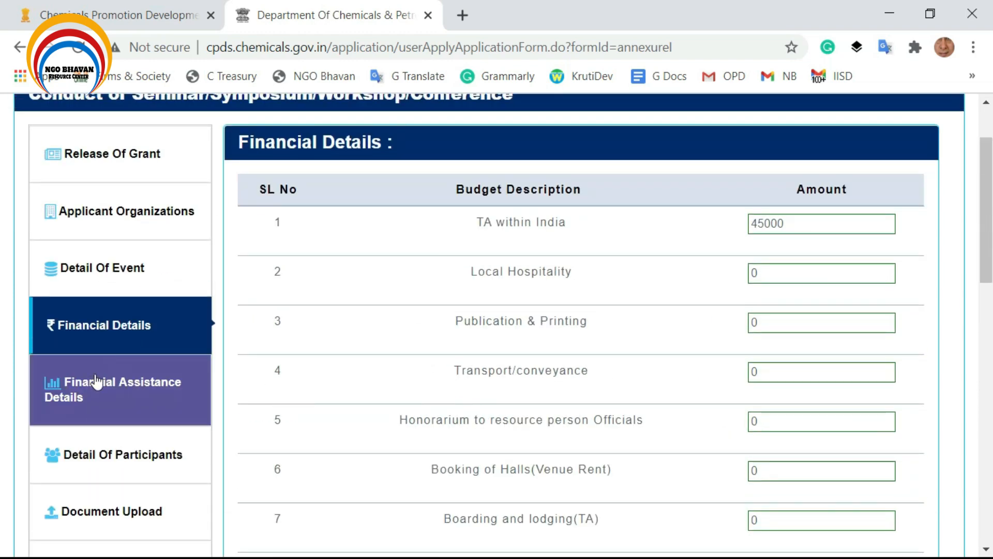
# Open Financial Assistance Details and answer NO to earlier DCPC grant support.
pyautogui.click(101, 393)
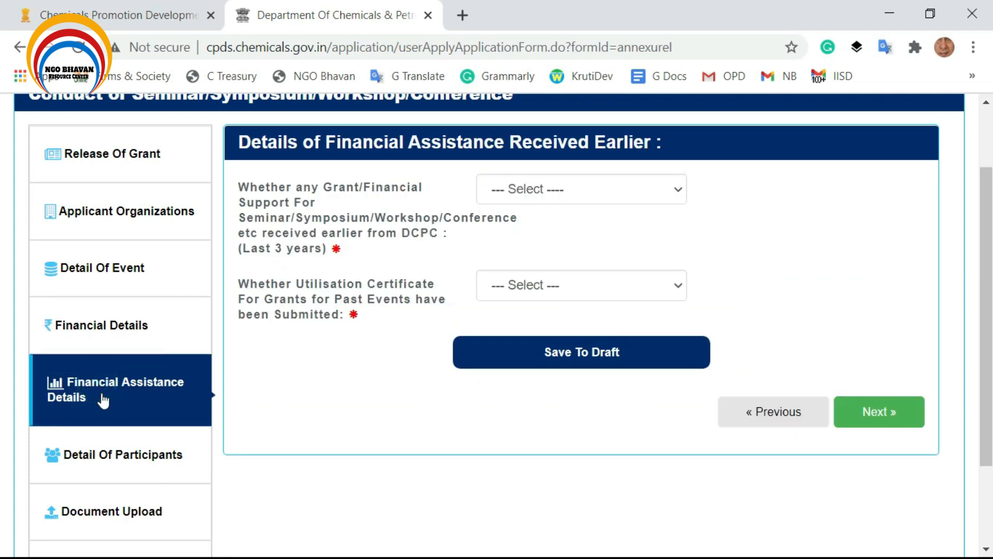
pyautogui.click(675, 187)
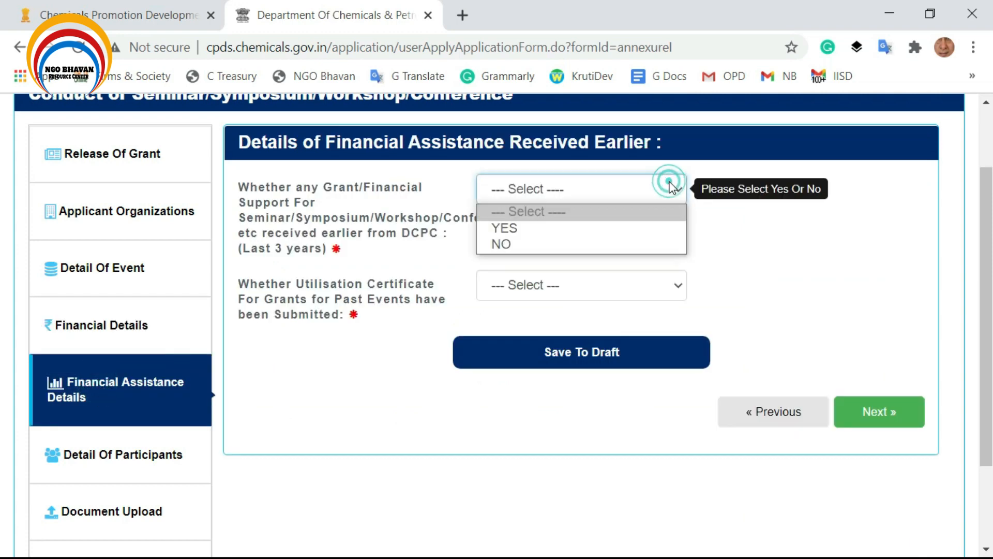
pyautogui.click(568, 250)
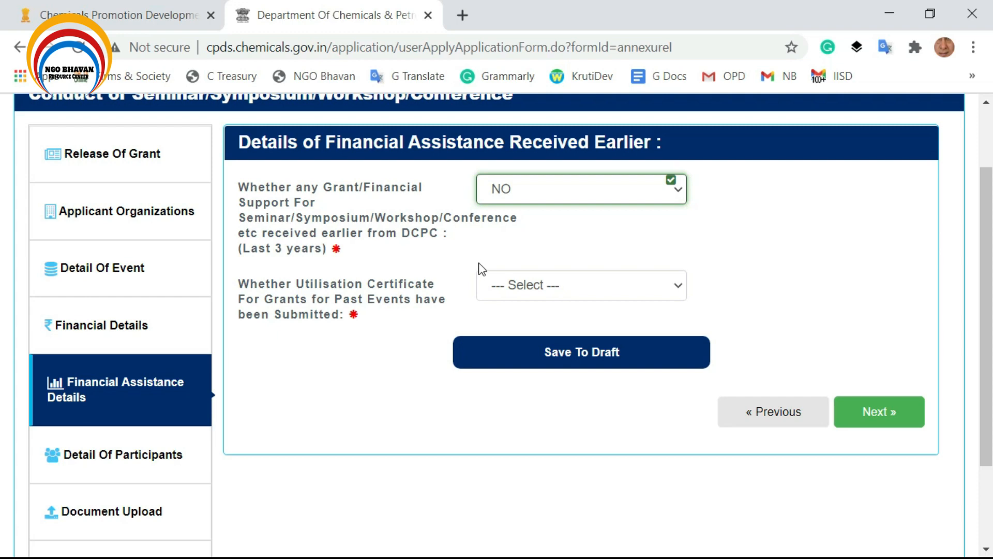
pyautogui.click(678, 195)
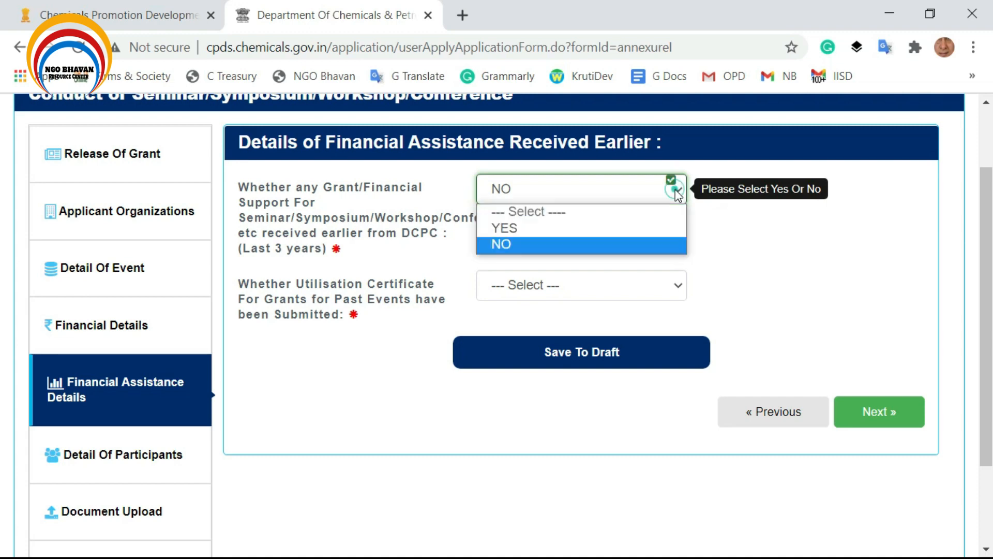
pyautogui.click(515, 227)
pyautogui.click(581, 190)
pyautogui.click(568, 245)
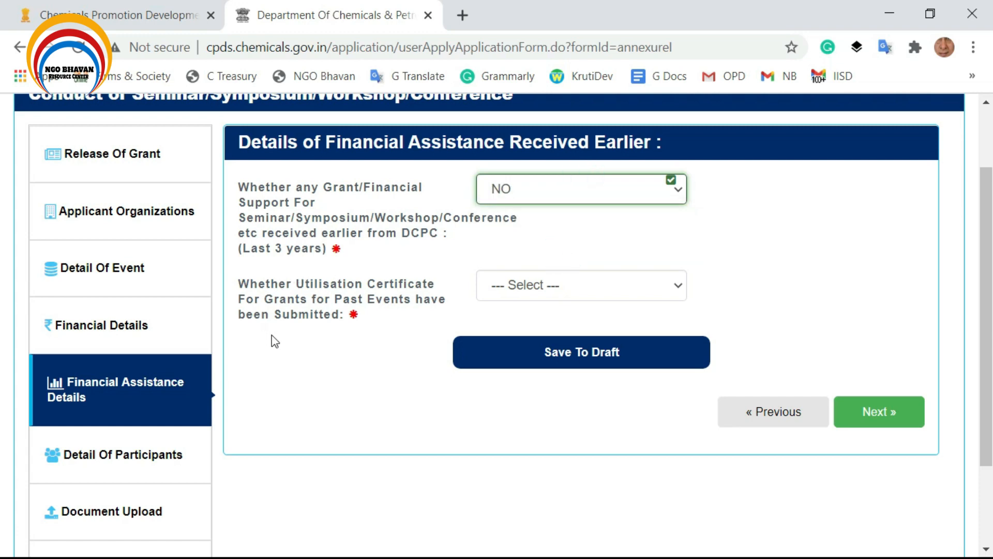
# Answer YES to utilisation certificates for earlier grants having been submitted.
pyautogui.click(539, 282)
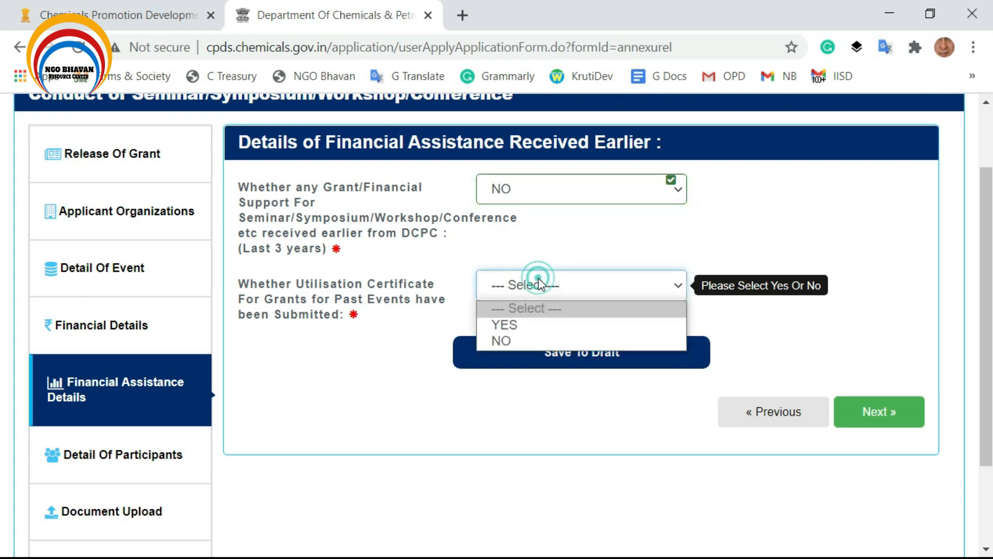
pyautogui.click(503, 340)
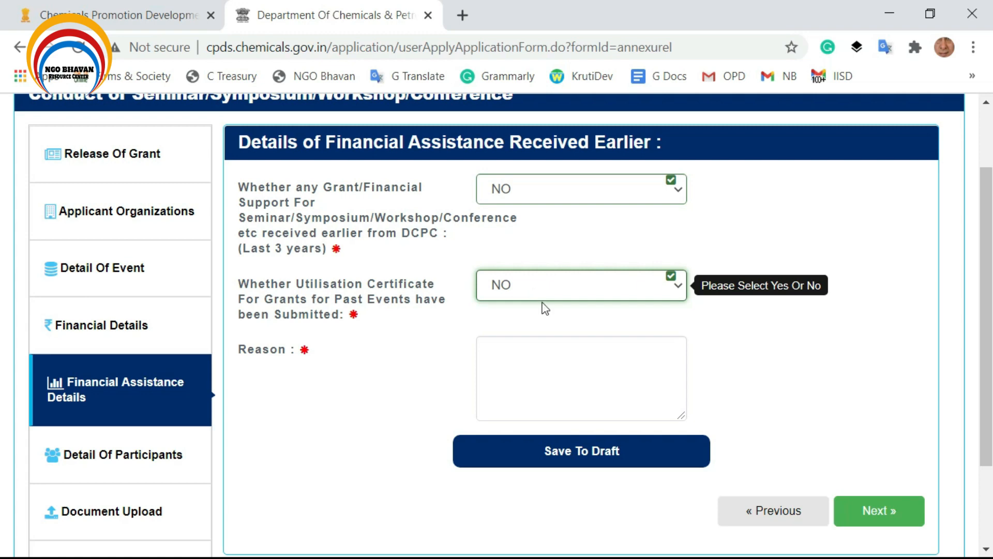
pyautogui.click(544, 355)
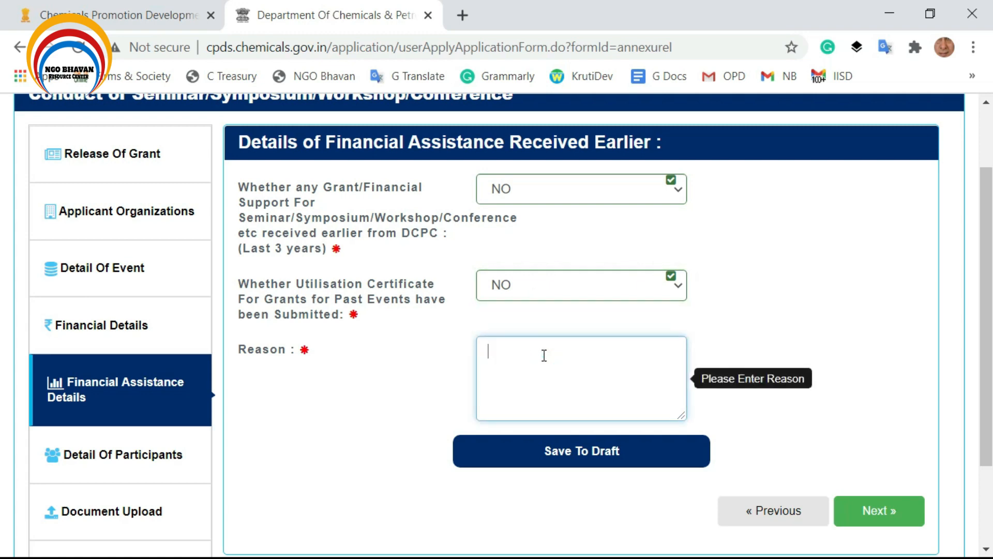
pyautogui.click(542, 292)
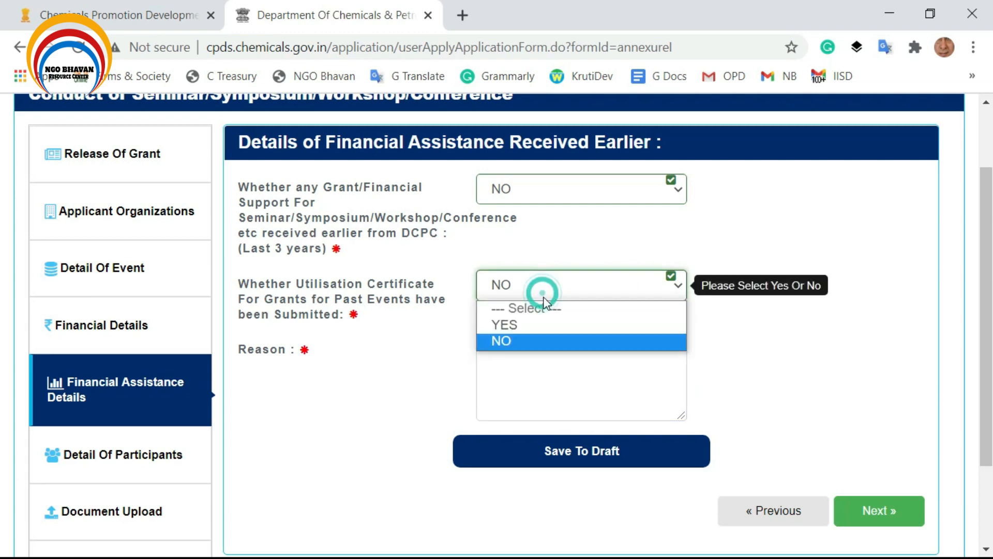
pyautogui.click(543, 325)
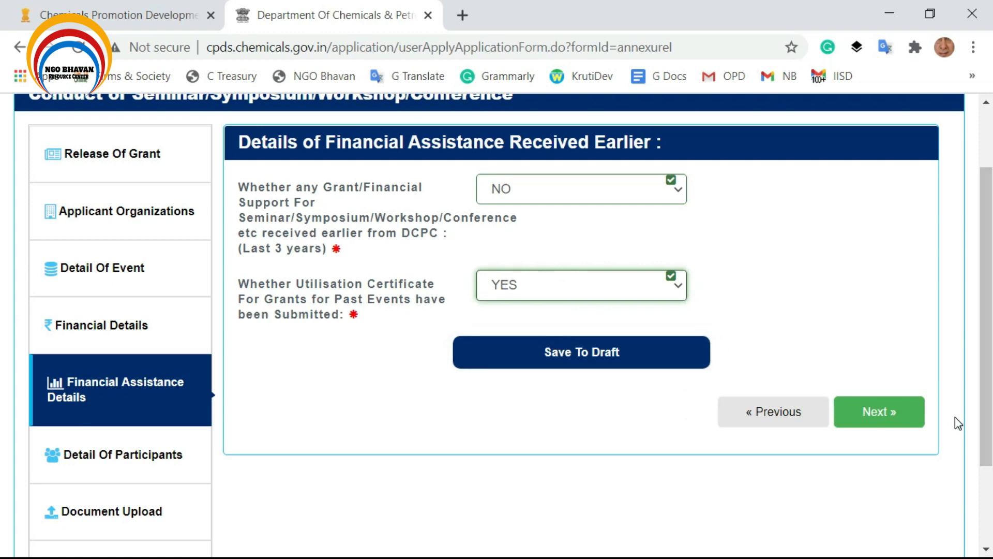
pyautogui.click(119, 460)
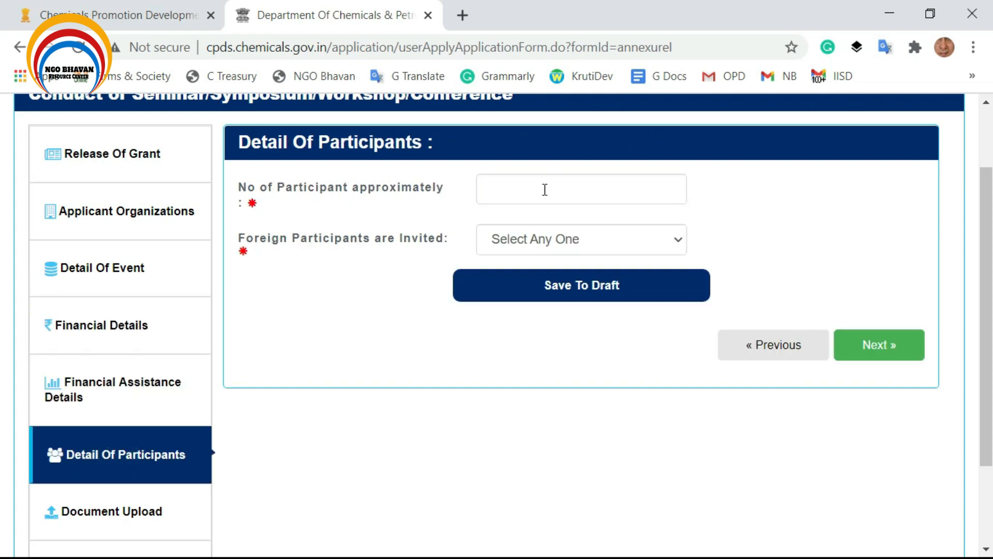
# Enter 500 participants and answer NO to inviting foreign participants.
pyautogui.click(522, 197)
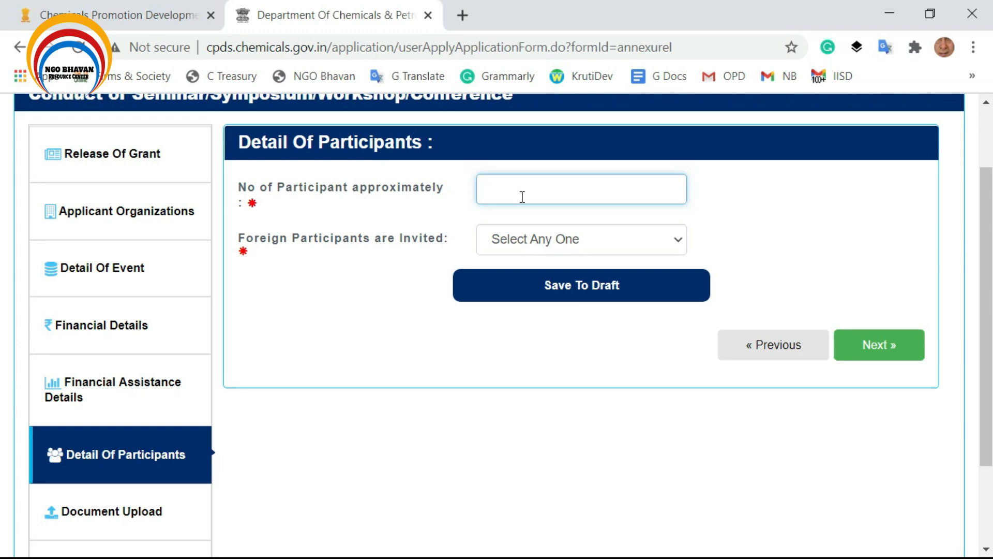
pyautogui.write('500')
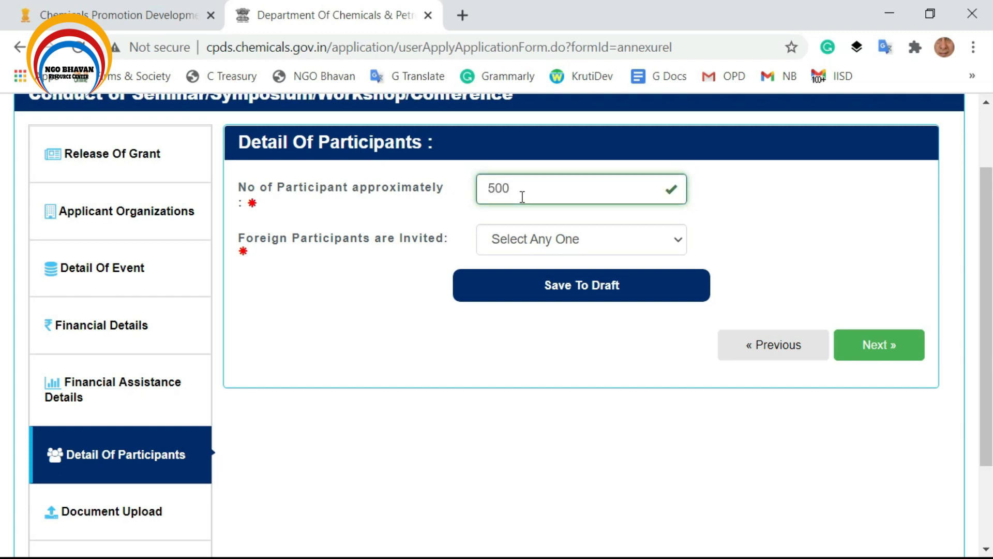
pyautogui.click(551, 242)
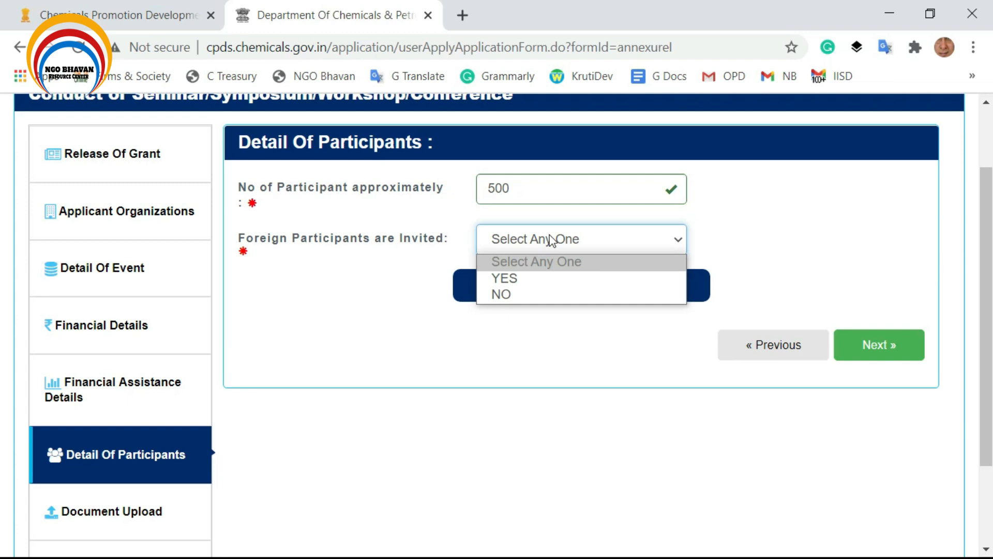
pyautogui.click(533, 278)
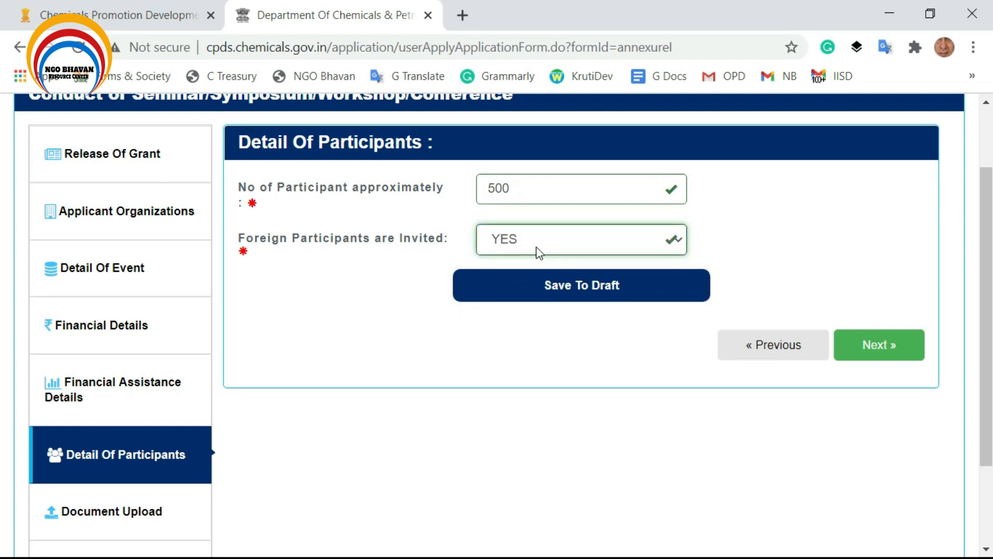
pyautogui.click(538, 251)
pyautogui.click(517, 293)
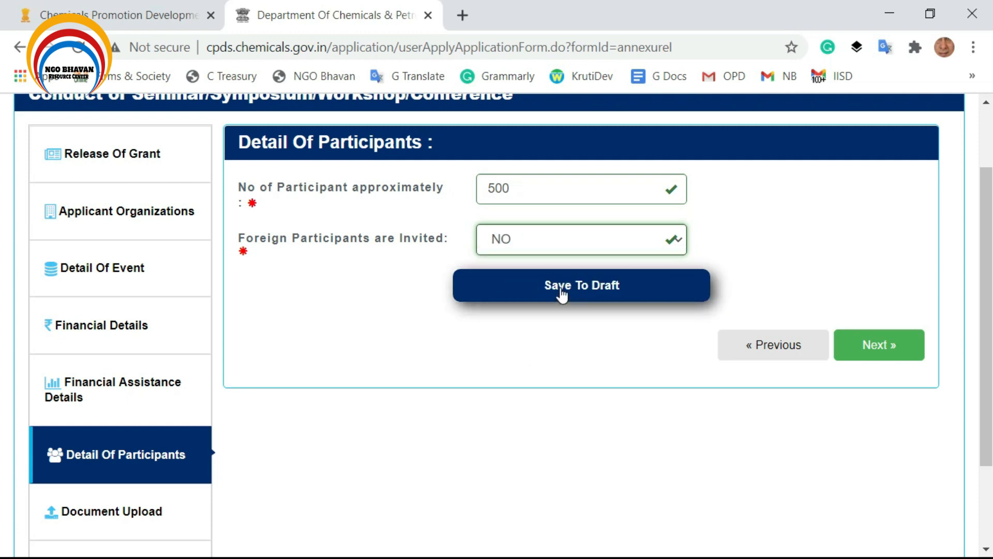
pyautogui.click(133, 527)
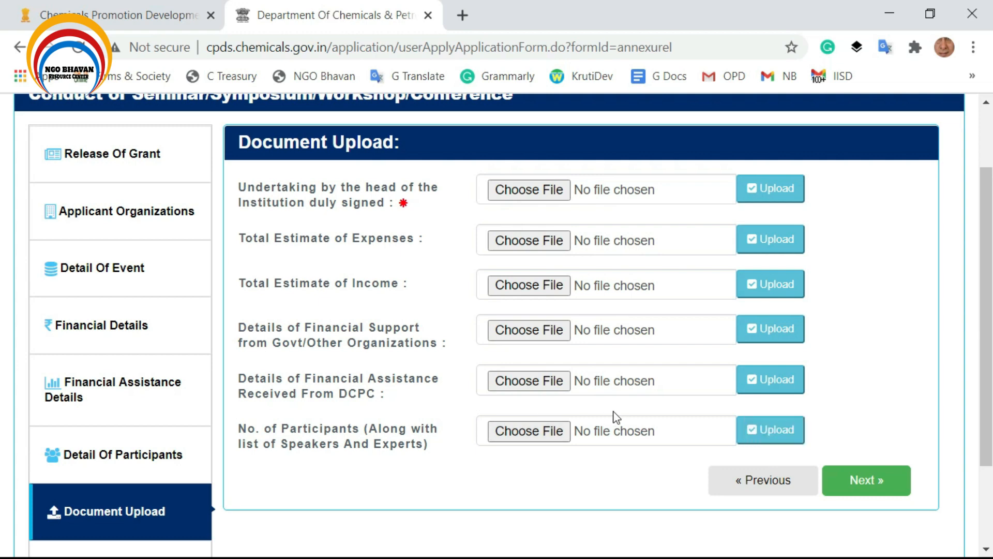
# Open the Undertaking By The Head Of Institution section from the sidebar.
pyautogui.scroll(-1, 855, 488)
pyautogui.scroll(-1, 855, 489)
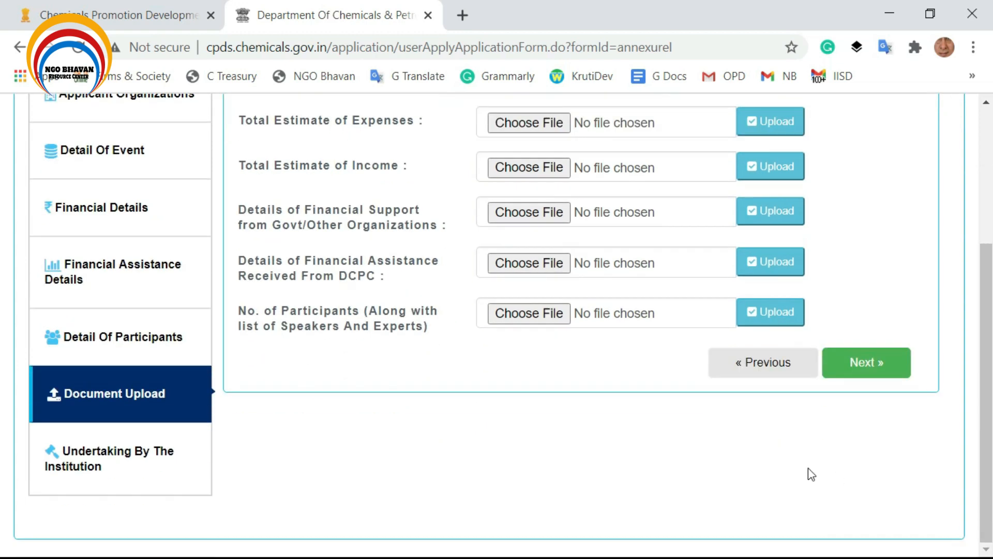
pyautogui.click(100, 461)
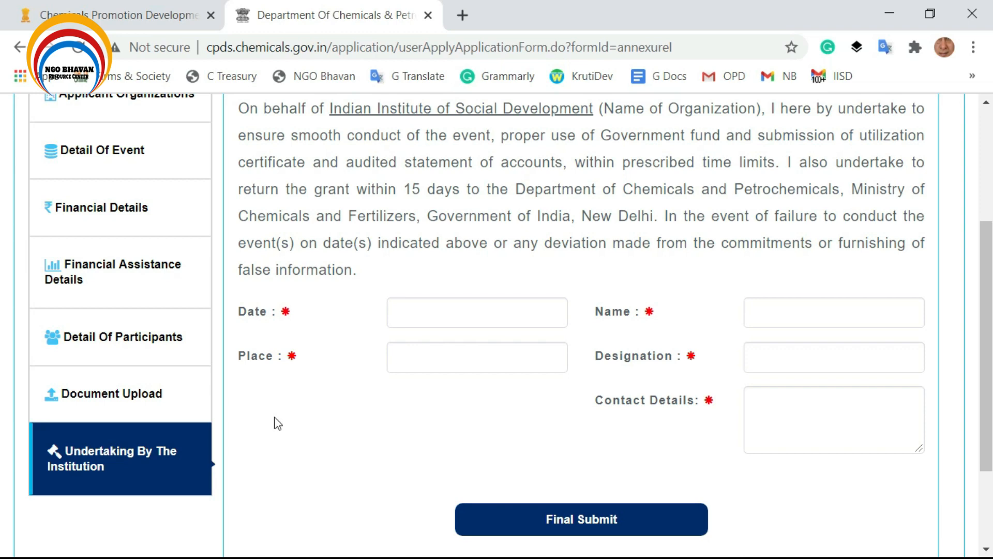
pyautogui.scroll(2, 277, 423)
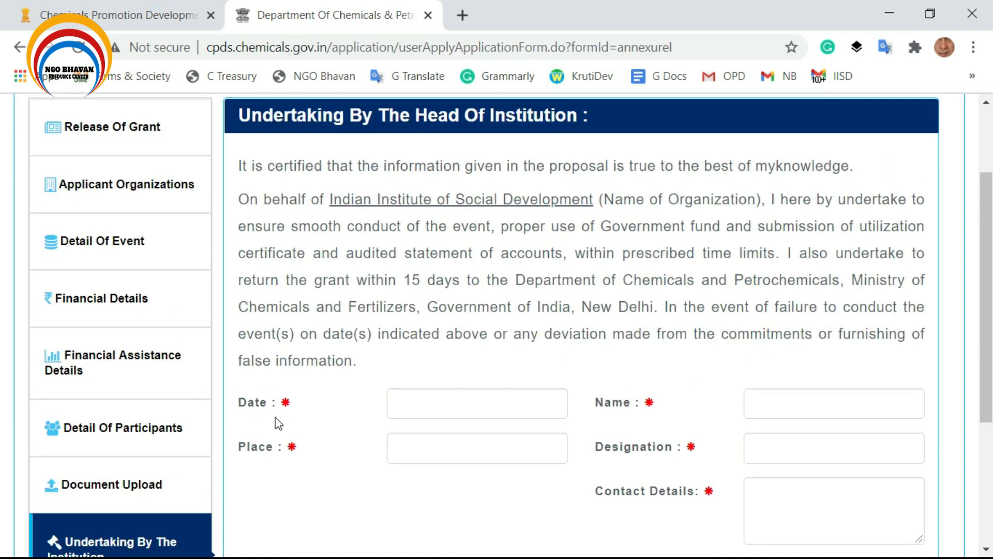
pyautogui.click(142, 489)
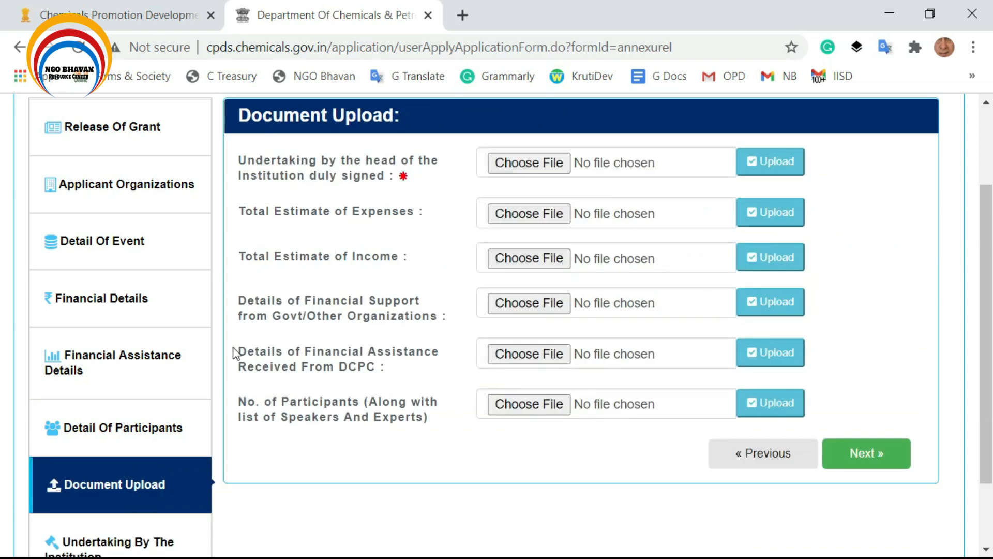
pyautogui.click(132, 541)
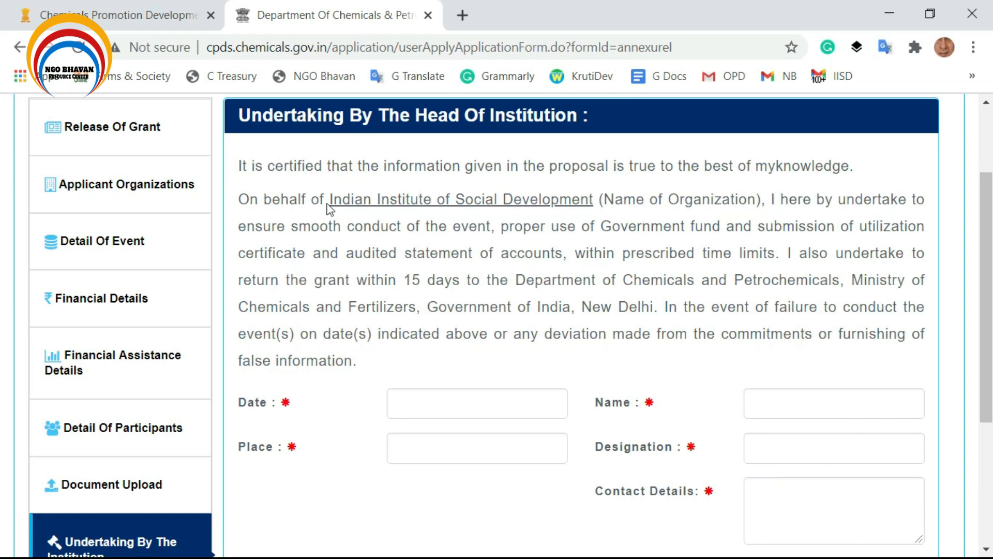
# Step through the undertaking's Date, Name, Place, Designation and Contact Details fields, leaving them blank.
pyautogui.click(428, 398)
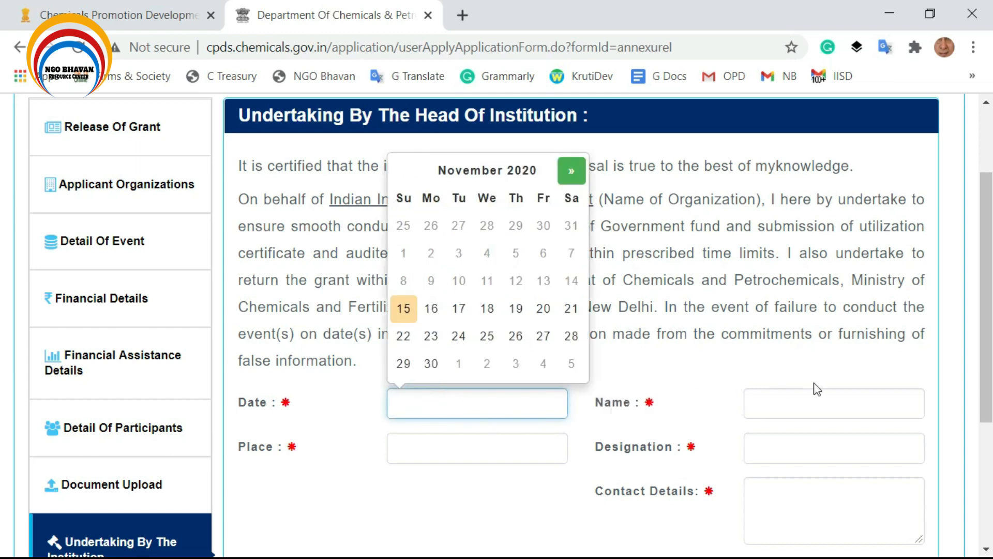
pyautogui.click(839, 393)
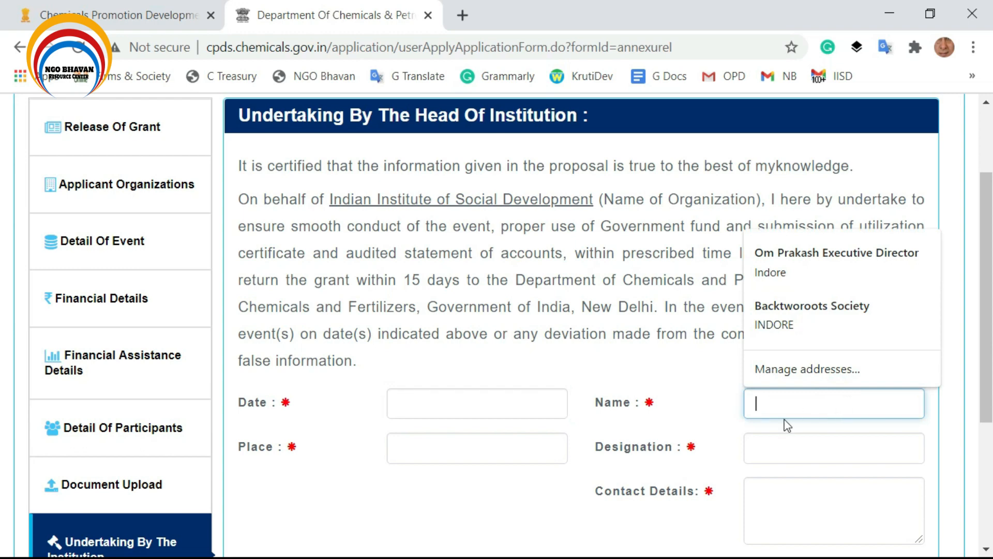
pyautogui.click(407, 450)
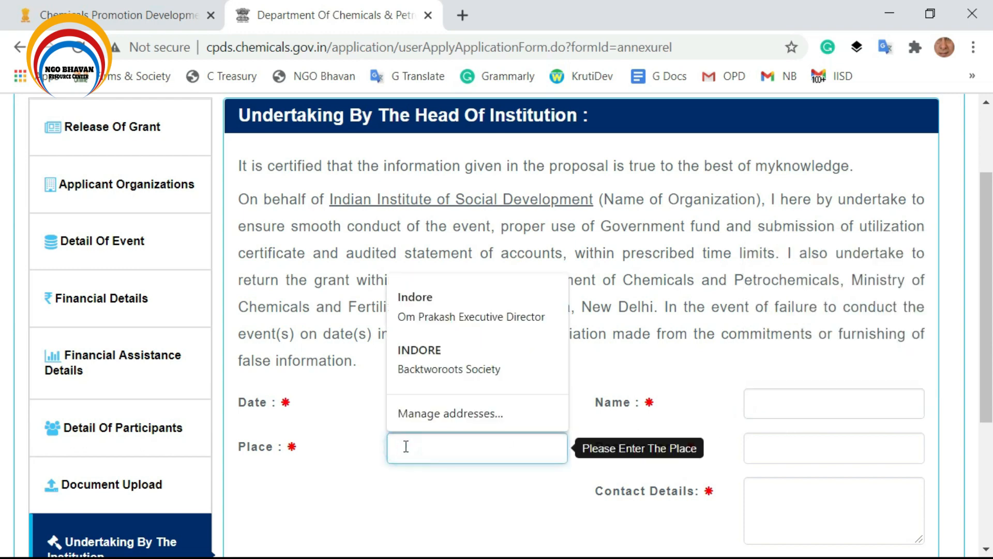
pyautogui.scroll(-2, 466, 445)
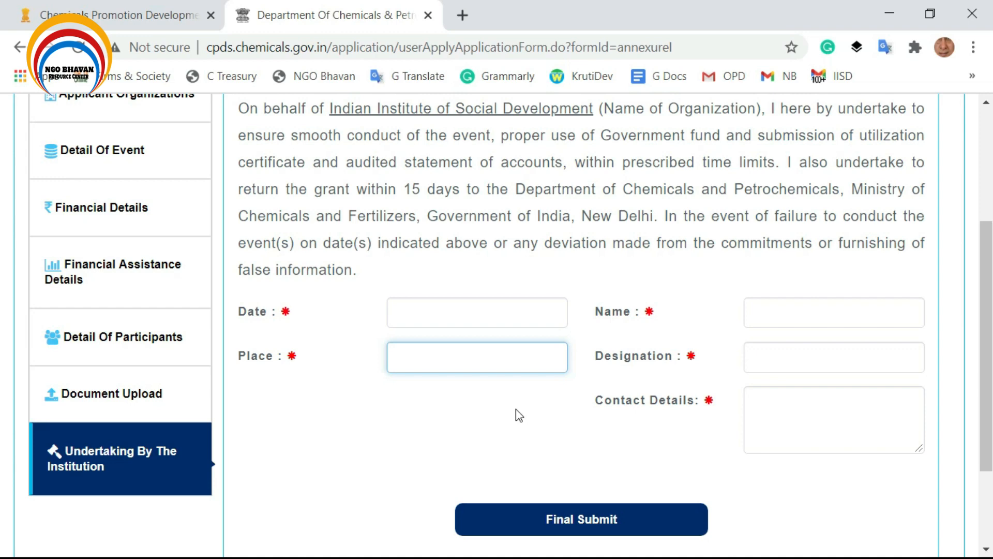
pyautogui.click(770, 348)
pyautogui.click(801, 403)
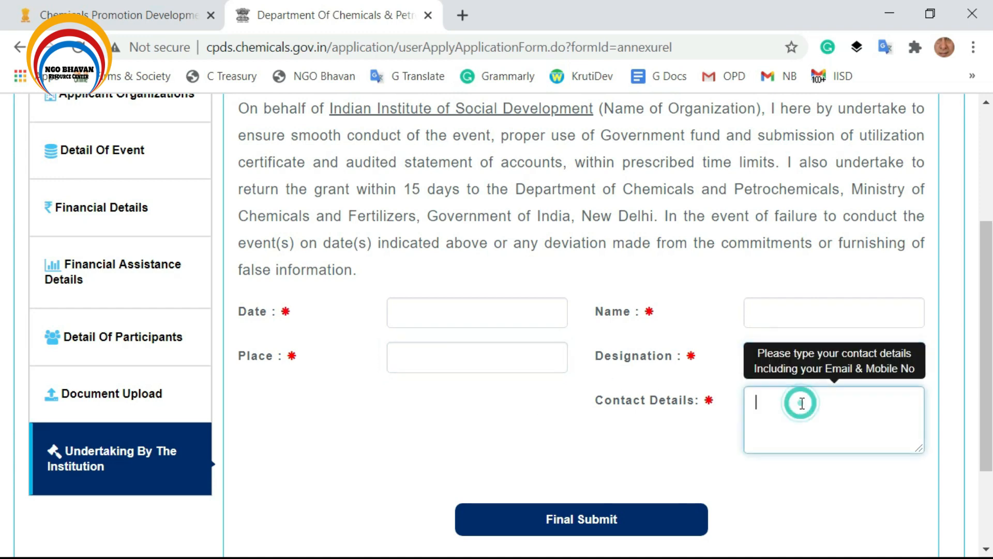
pyautogui.scroll(-3, 574, 424)
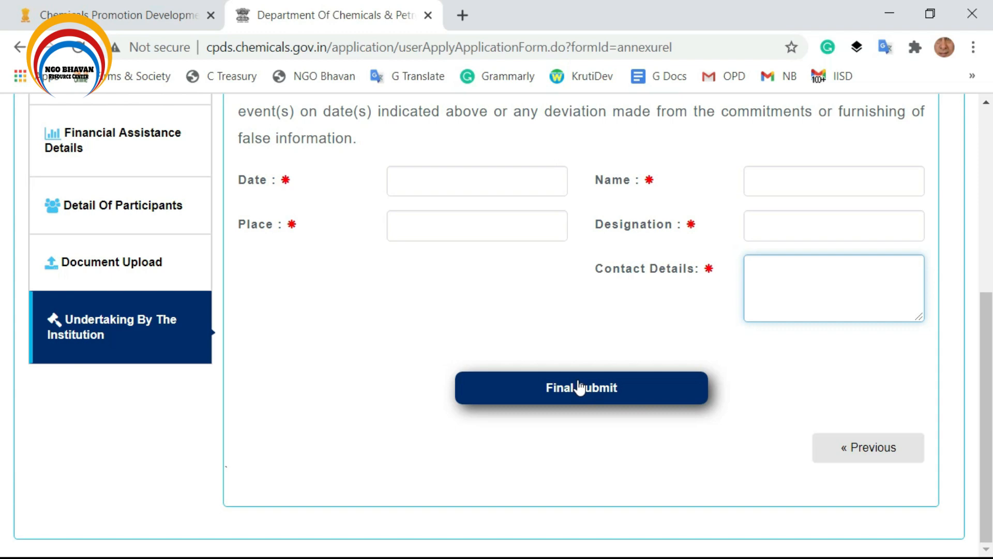
pyautogui.scroll(7, 579, 387)
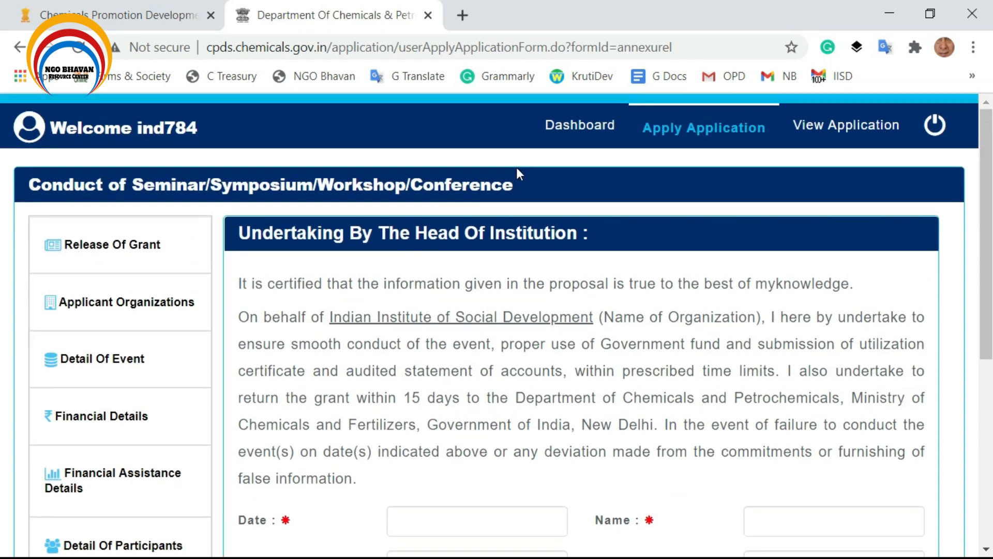
# From the dashboard, start a new application and choose Apply for Study/Survey/Online Survey.
pyautogui.click(574, 130)
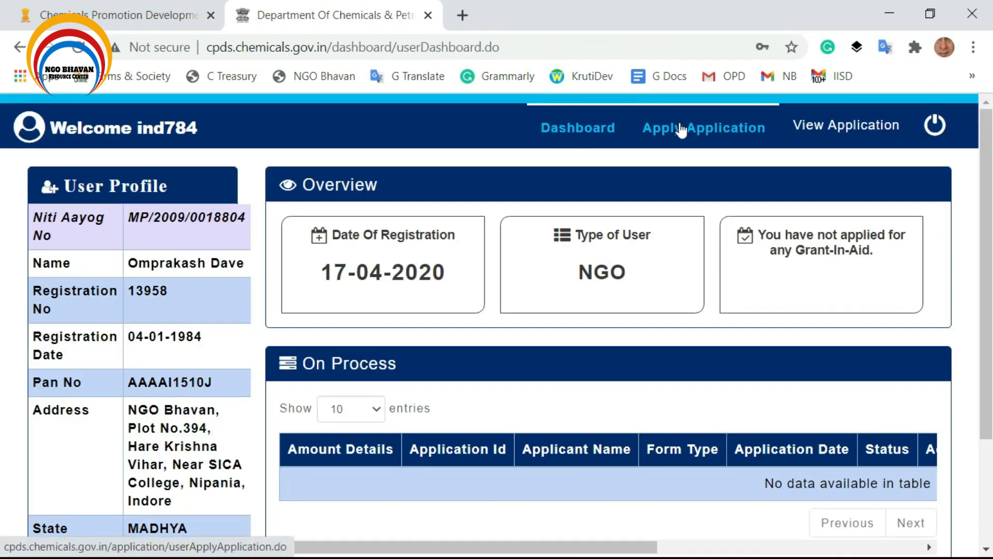
pyautogui.click(680, 131)
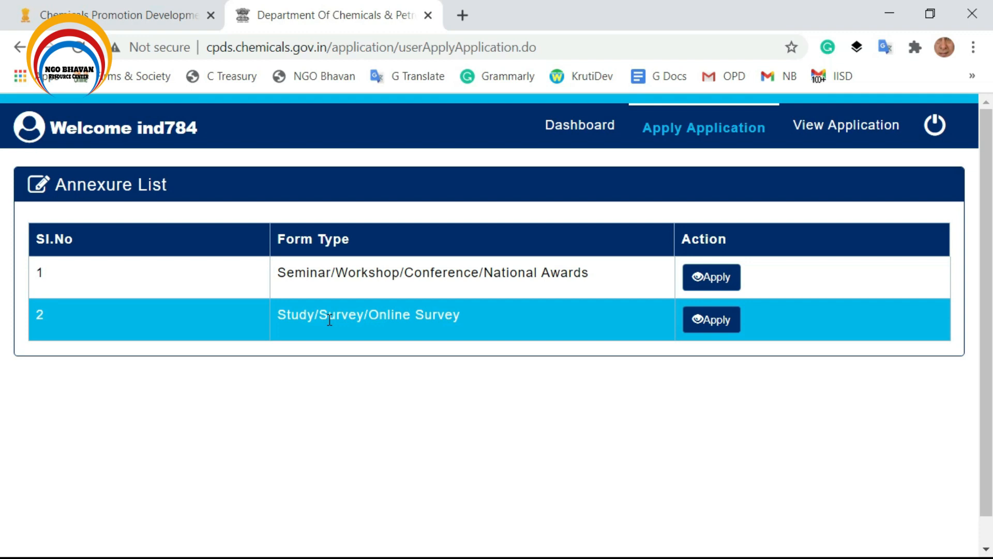
pyautogui.click(704, 327)
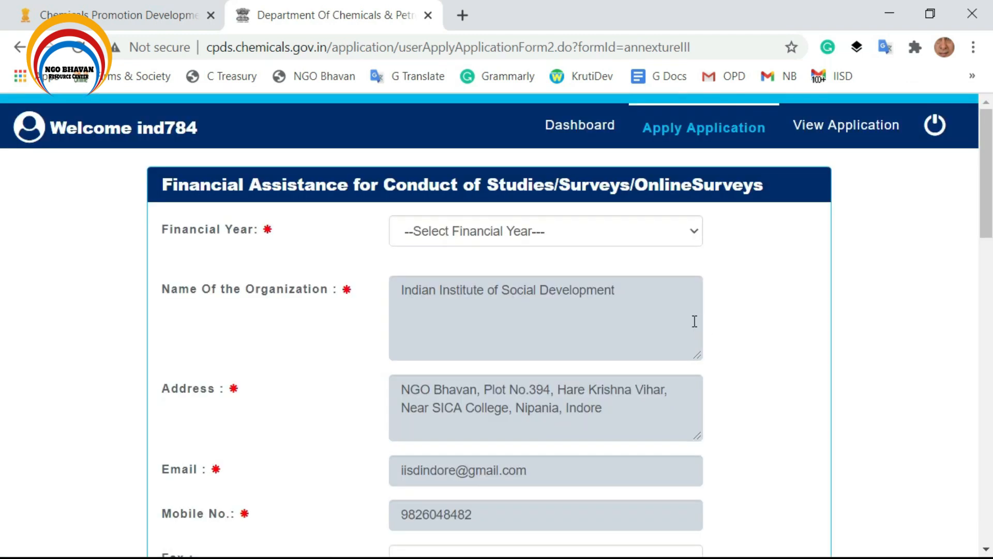
# Choose 2020-2021 as the financial year, then pass through the Fax and Name/Title fields.
pyautogui.click(498, 232)
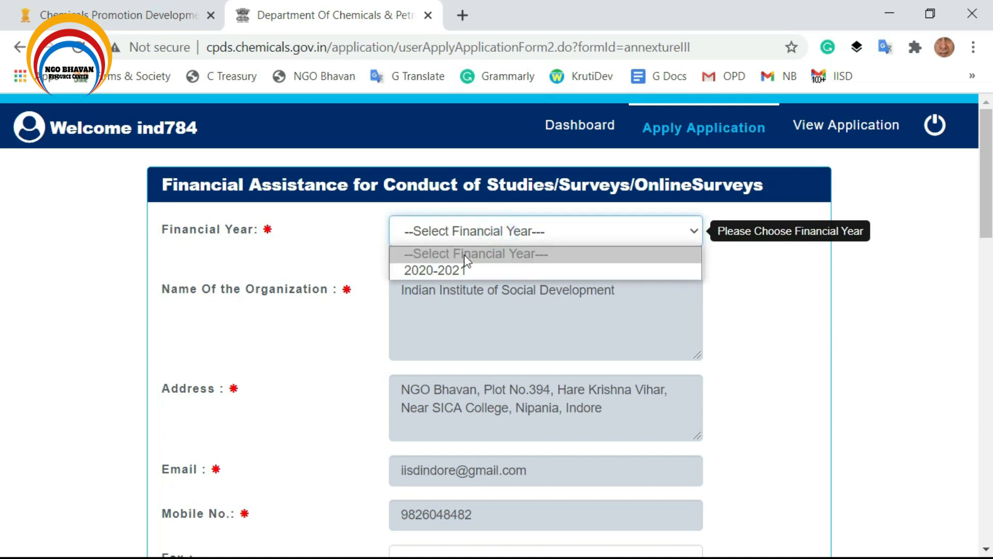
pyautogui.click(456, 269)
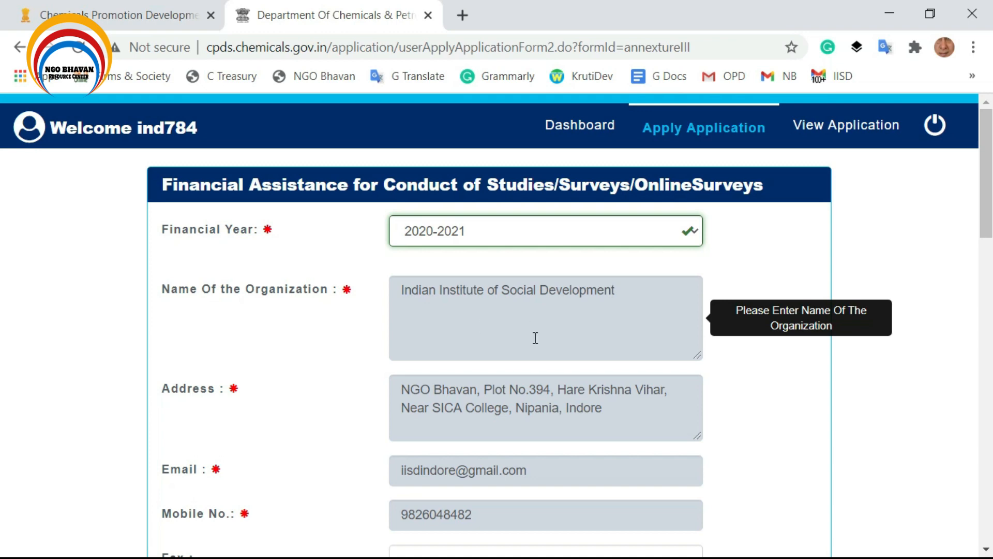
pyautogui.scroll(-2, 558, 368)
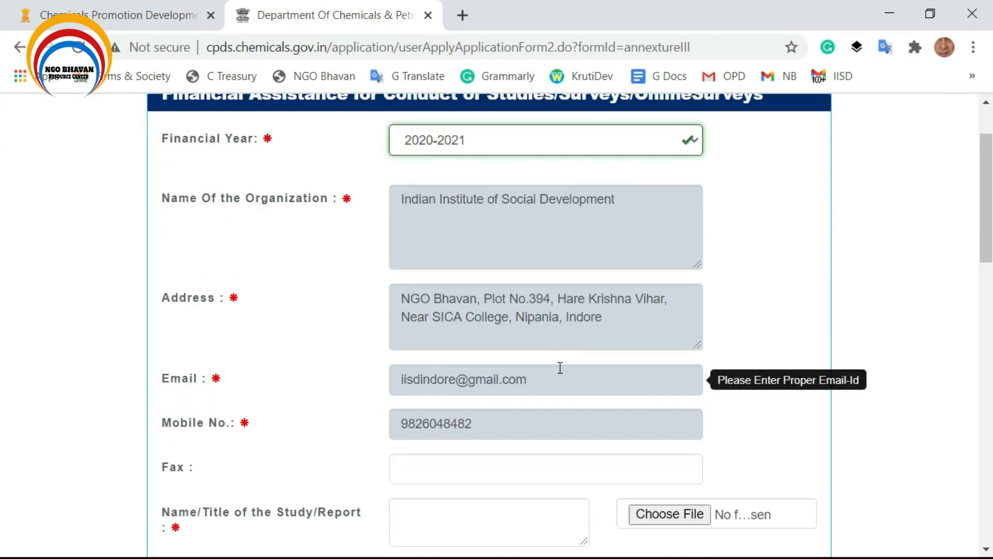
pyautogui.scroll(-2, 560, 368)
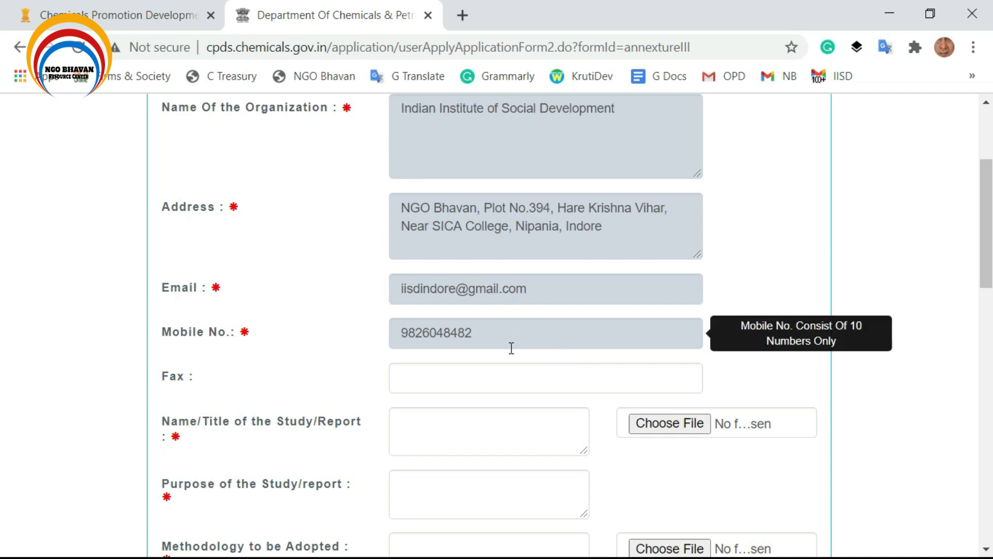
pyautogui.scroll(-2, 508, 349)
pyautogui.click(467, 285)
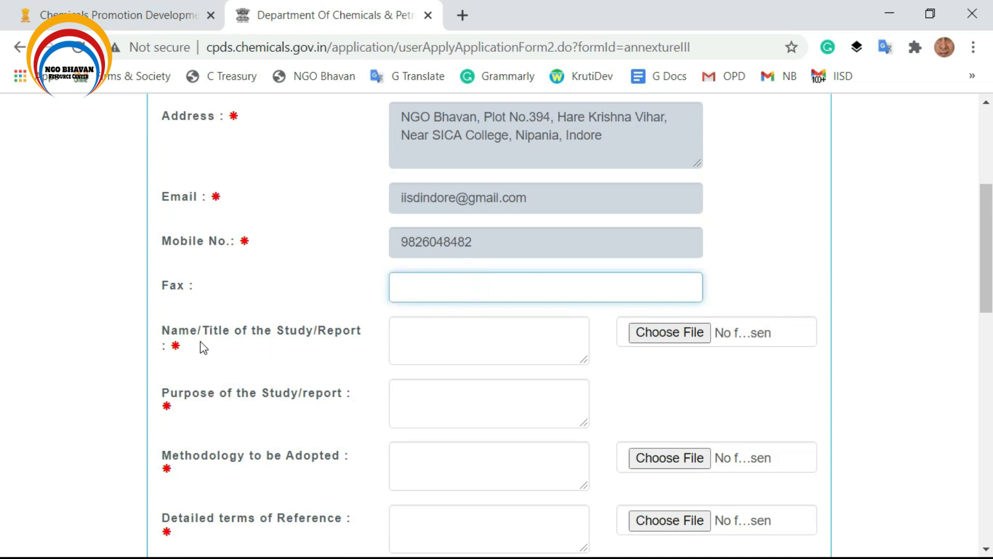
pyautogui.click(459, 342)
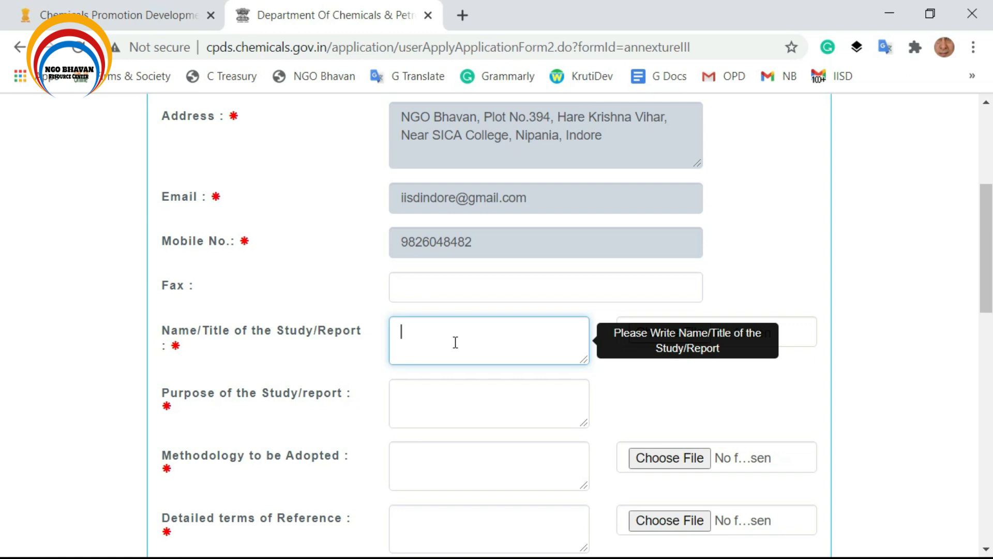
pyautogui.click(654, 396)
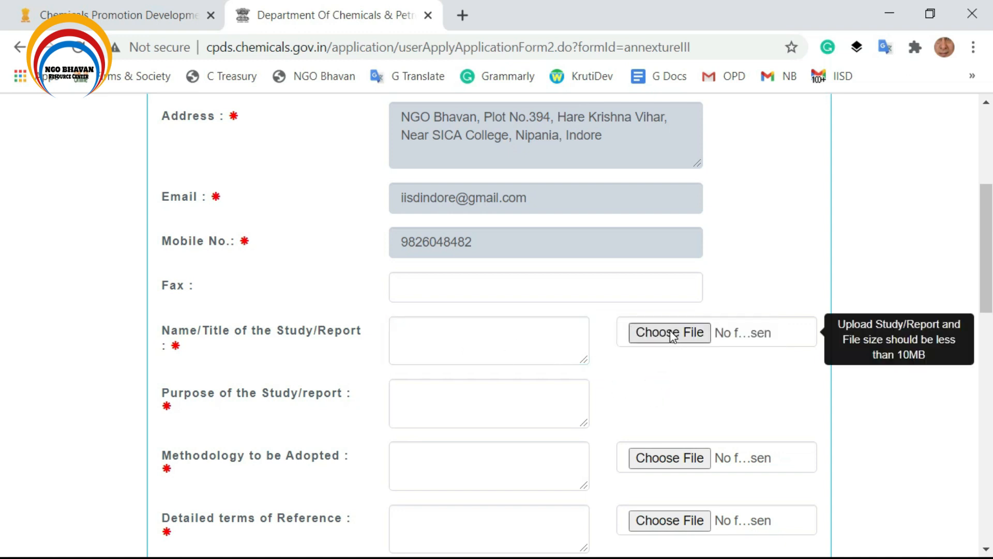
pyautogui.scroll(-3, 668, 355)
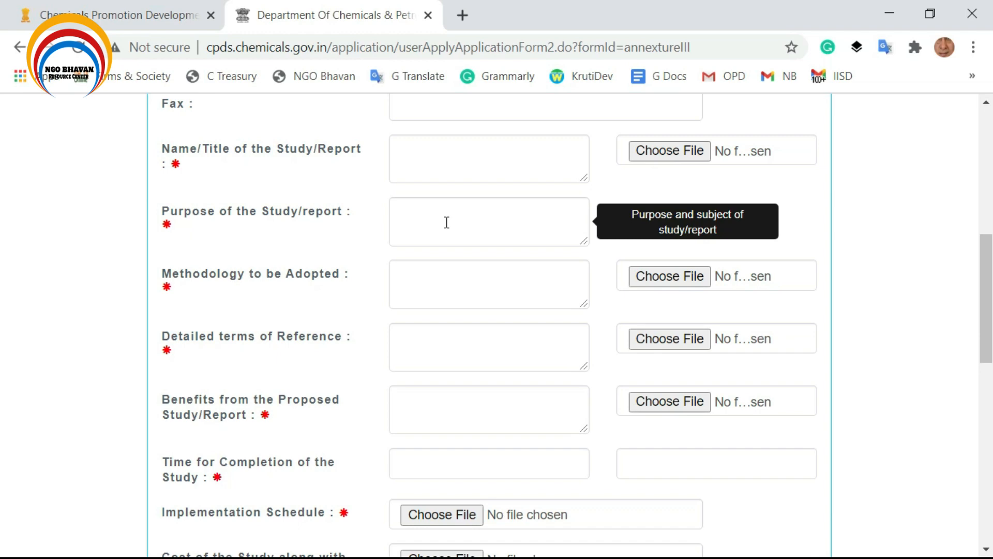
pyautogui.click(403, 287)
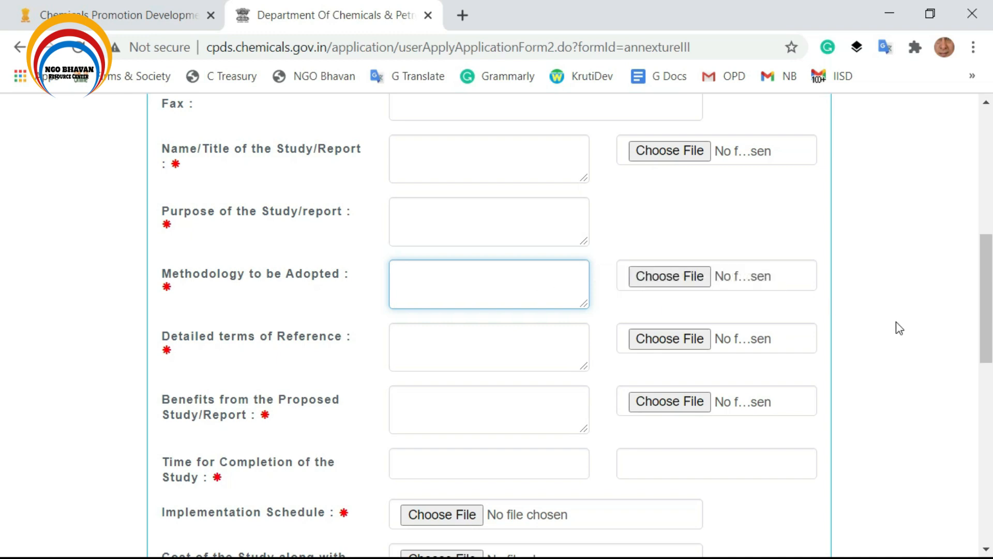
pyautogui.click(426, 345)
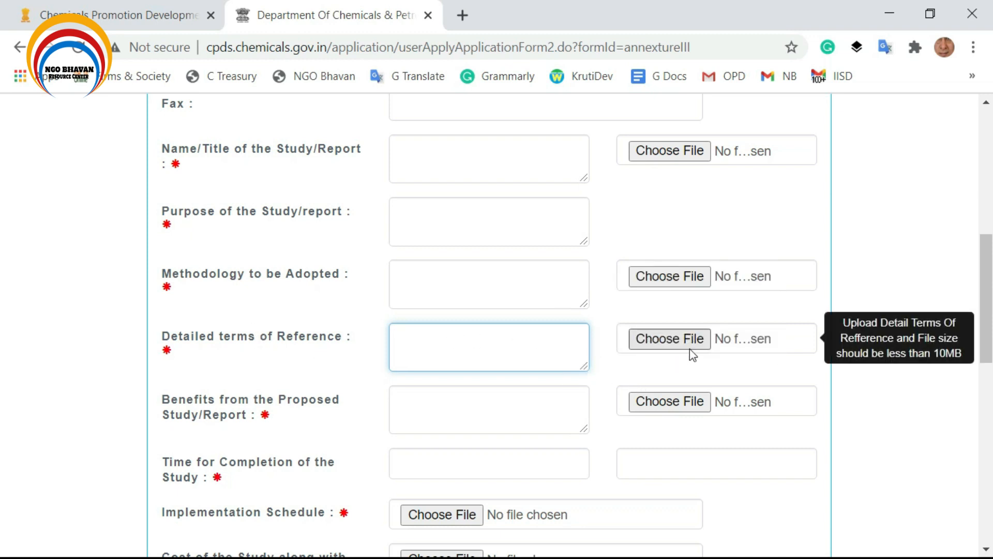
pyautogui.scroll(-3, 603, 377)
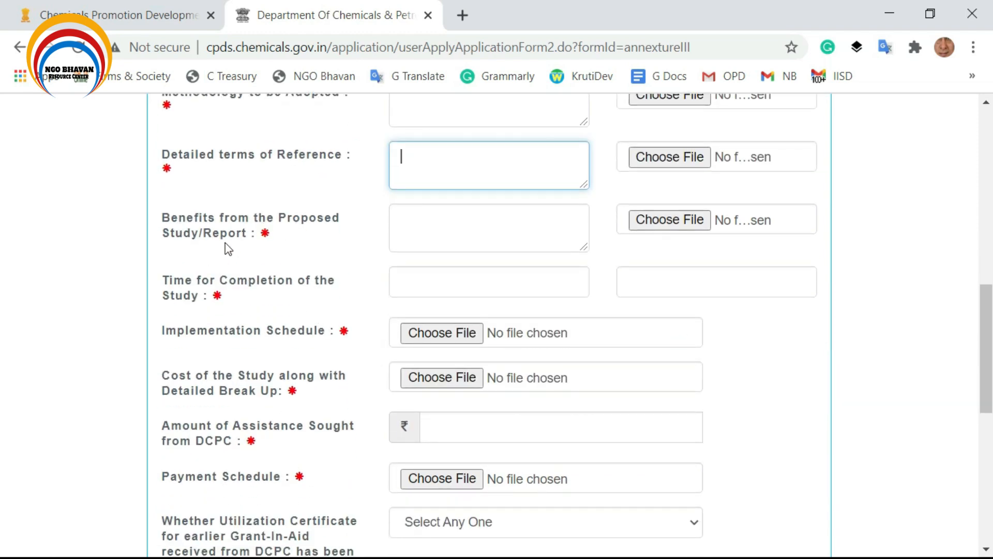
# Enter 15-11-2020 as the start date under Time for Completion of the Study.
pyautogui.click(546, 230)
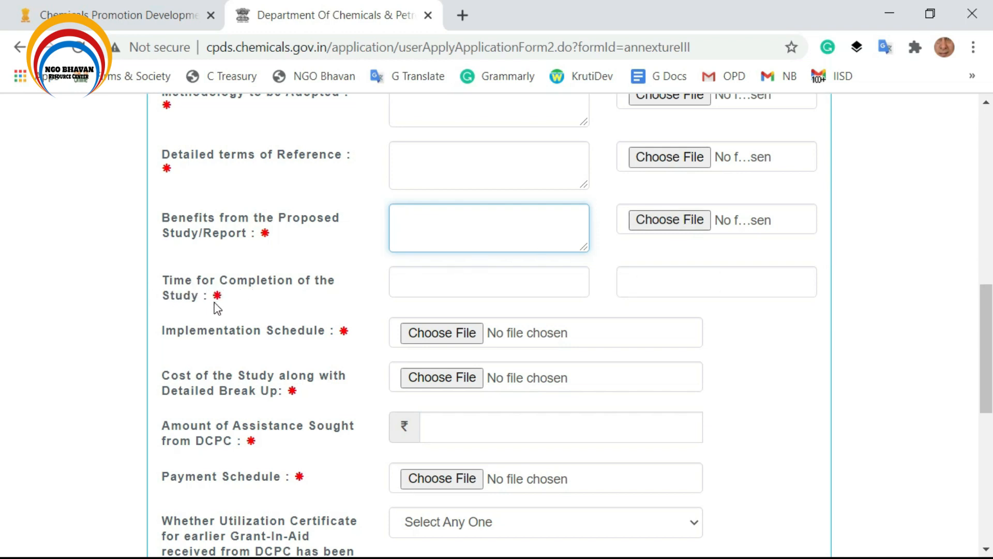
pyautogui.click(439, 288)
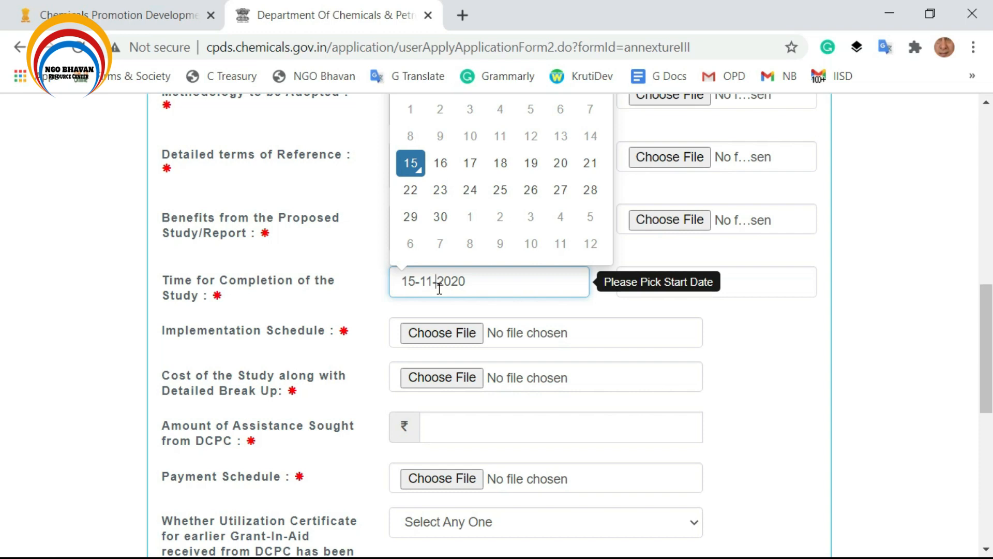
pyautogui.click(716, 284)
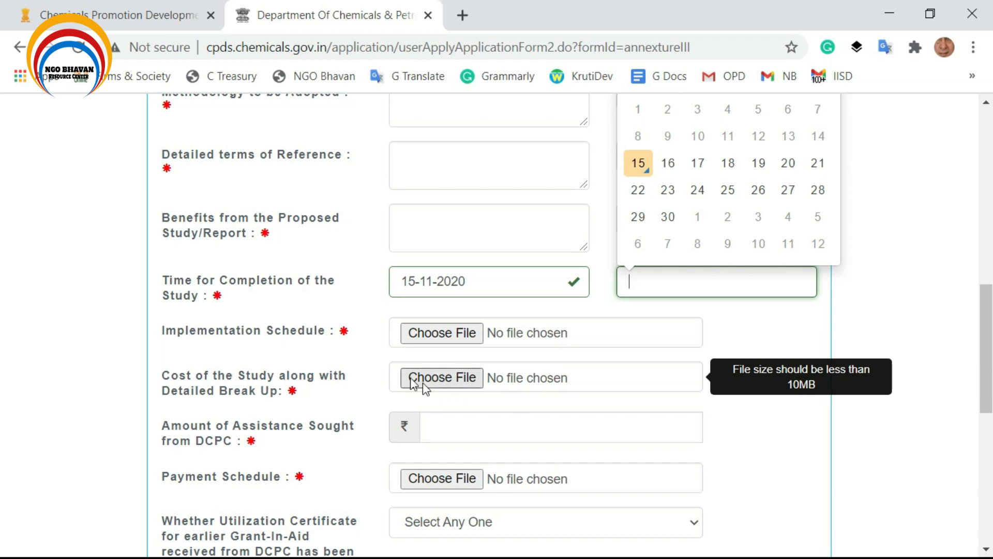
pyautogui.scroll(-4, 339, 417)
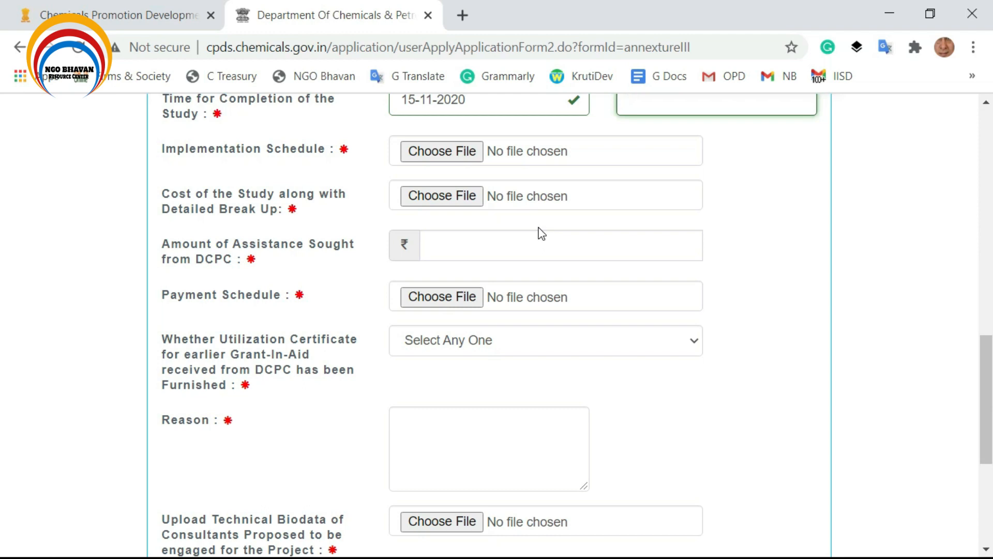
# Mark Yes for the utilization certificate furnished for earlier DCPC grants.
pyautogui.click(464, 245)
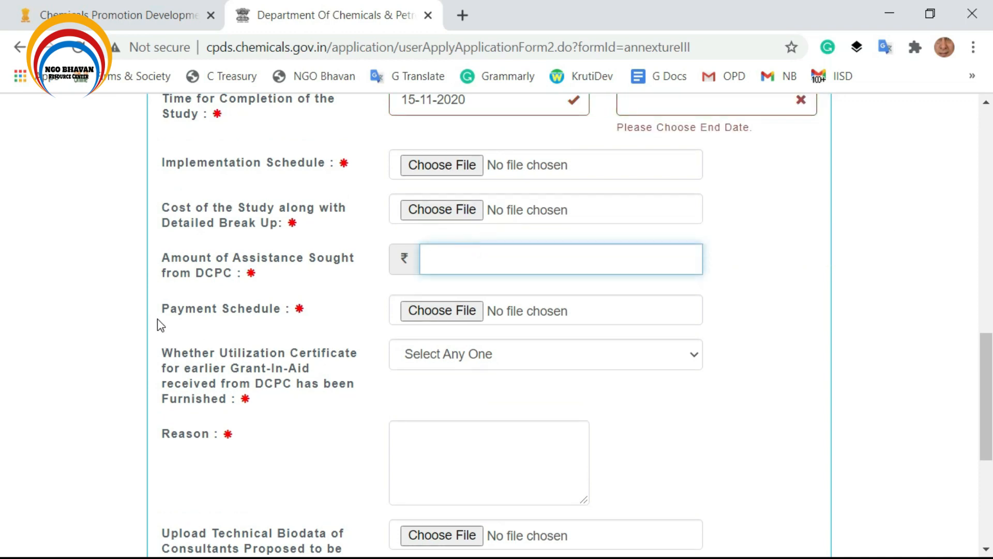
pyautogui.moveTo(422, 313)
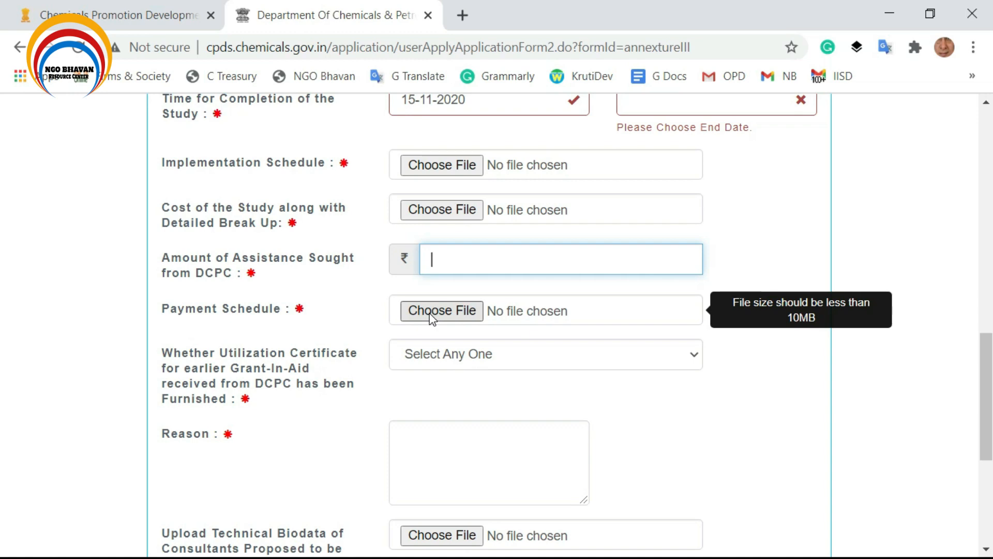
pyautogui.scroll(-2, 439, 373)
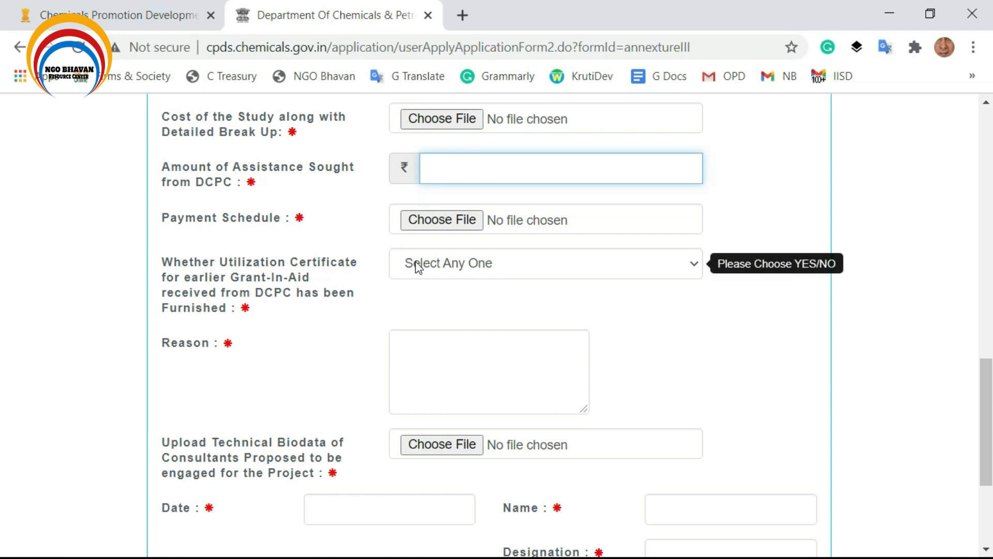
pyautogui.click(419, 265)
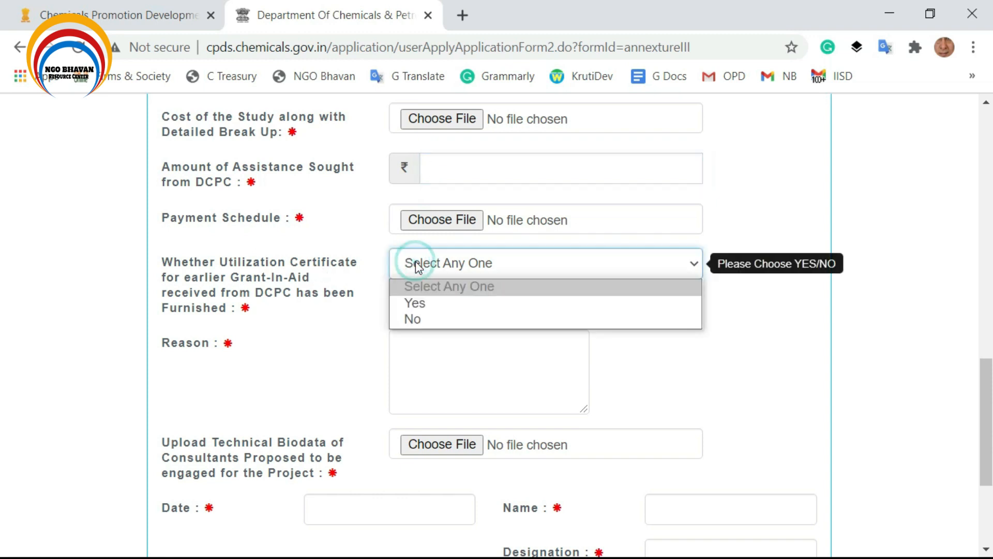
pyautogui.click(432, 304)
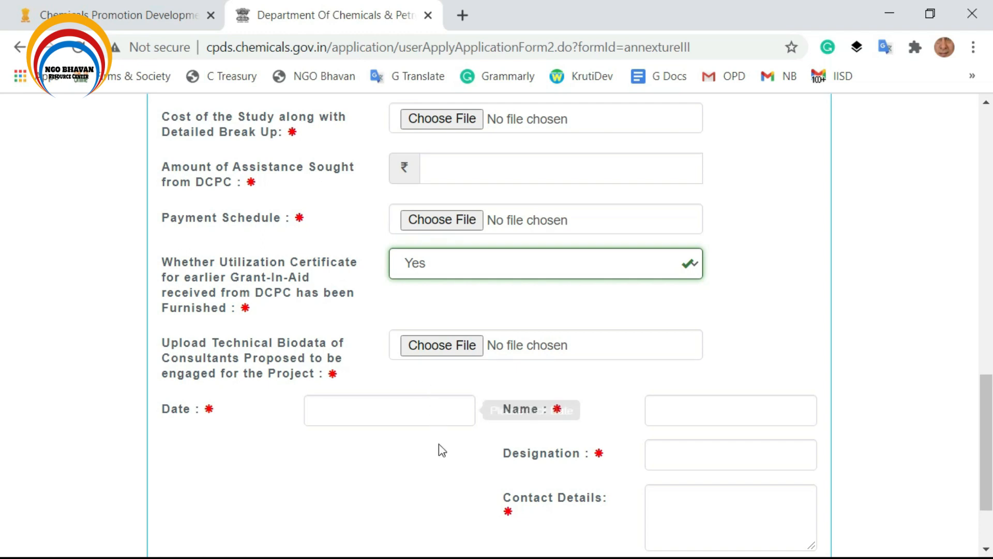
pyautogui.scroll(-2, 439, 450)
pyautogui.click(418, 315)
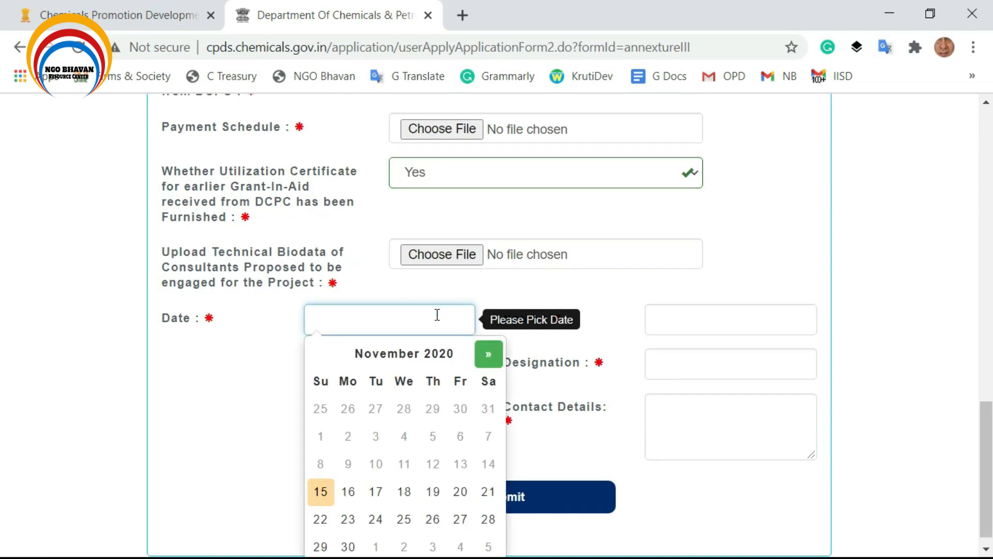
pyautogui.click(700, 323)
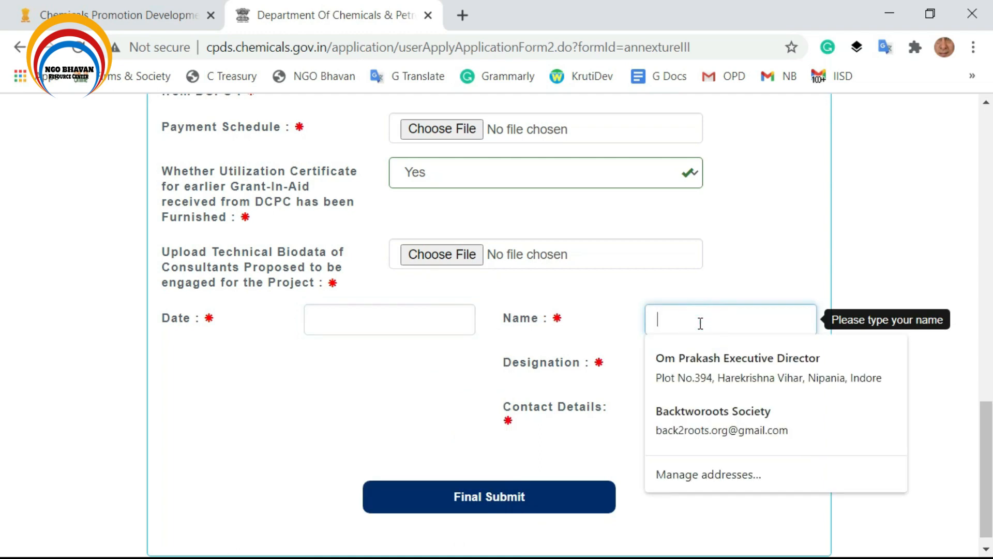
pyautogui.click(583, 361)
pyautogui.click(670, 362)
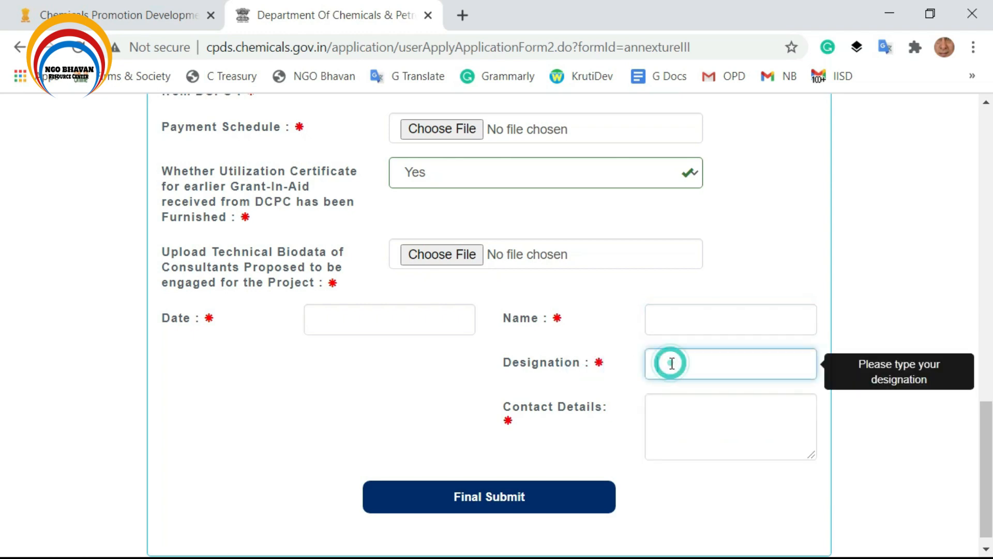
pyautogui.click(700, 417)
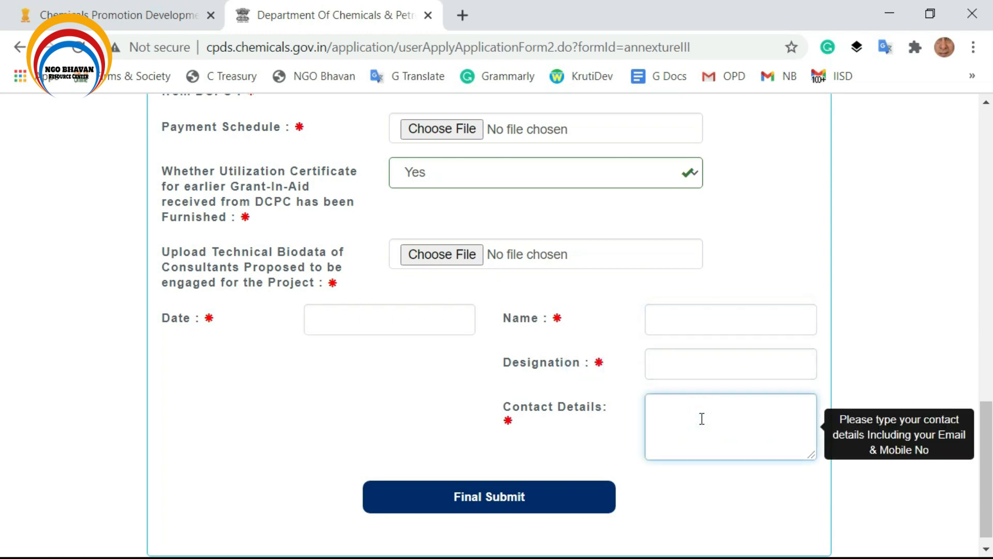
pyautogui.click(488, 505)
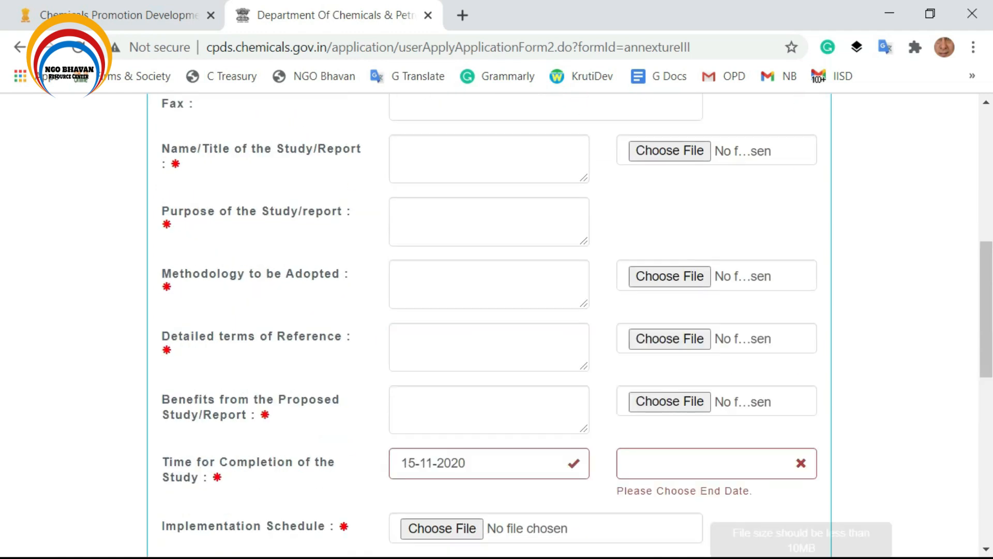
pyautogui.scroll(8, 491, 476)
pyautogui.scroll(-10, 491, 476)
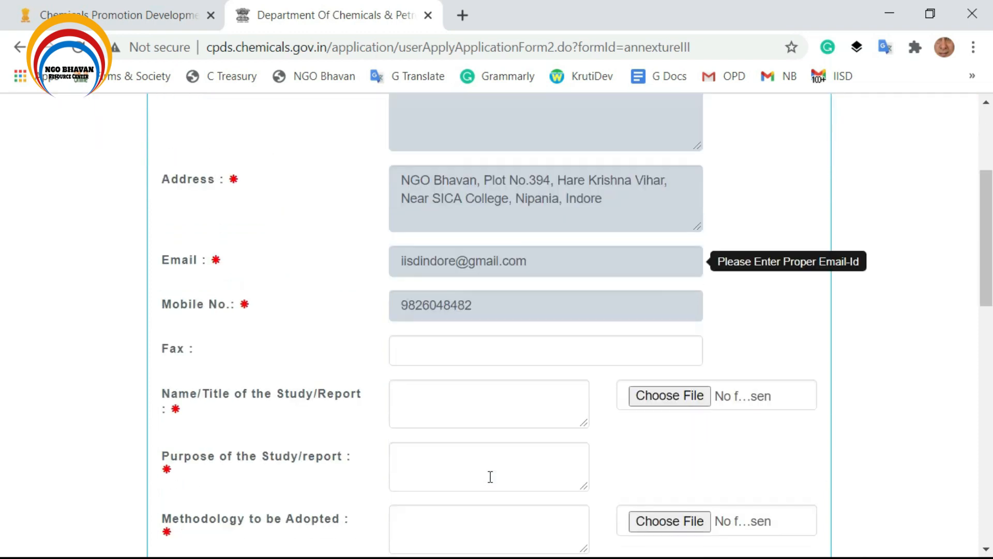
pyautogui.scroll(-7, 485, 476)
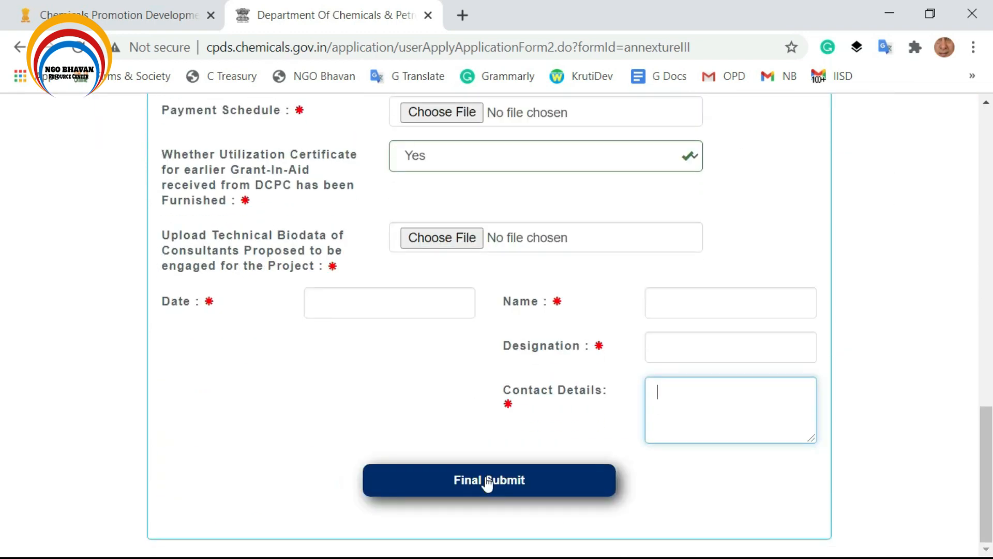